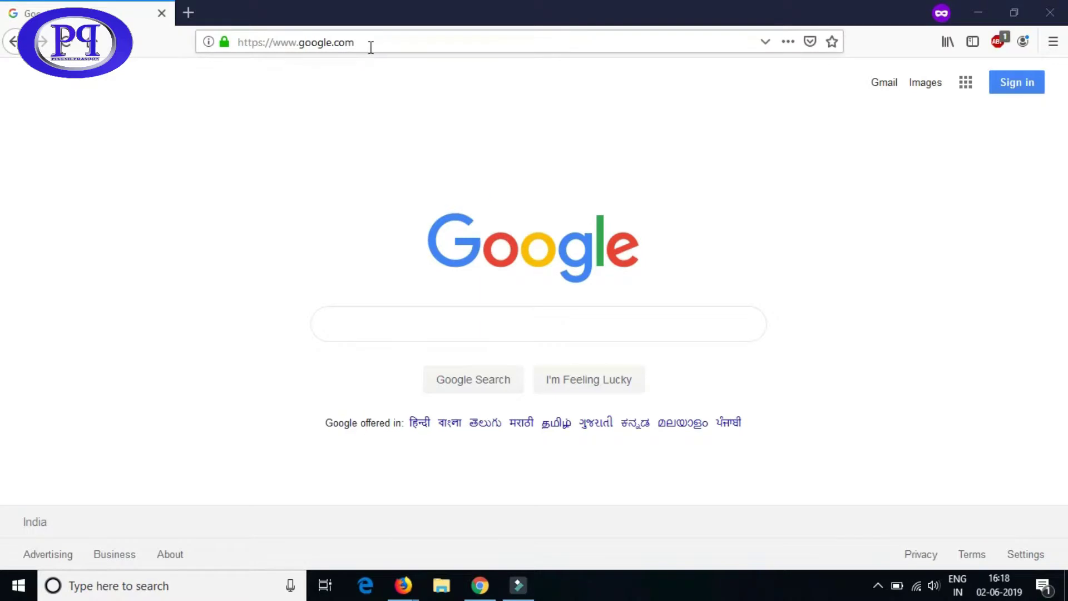
- Paste the developers.redhat.com RHEL download URL into Firefox's address bar and select it for copying
{"action": "left_click", "coordinate": [383, 42]}
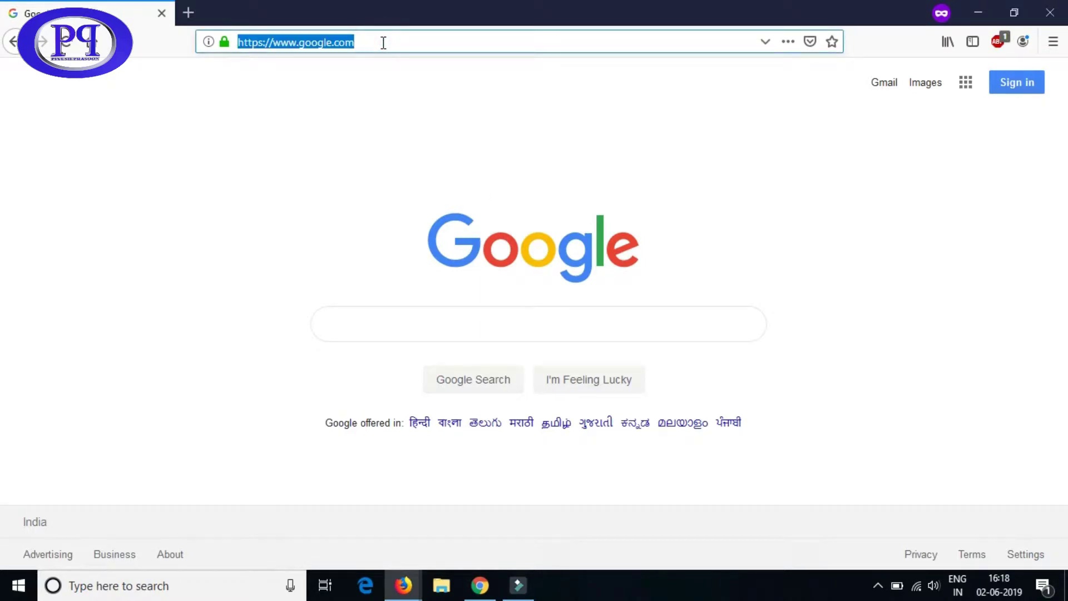
{"action": "type", "text": "https://developers.redhat.com/products/rhel/download/"}
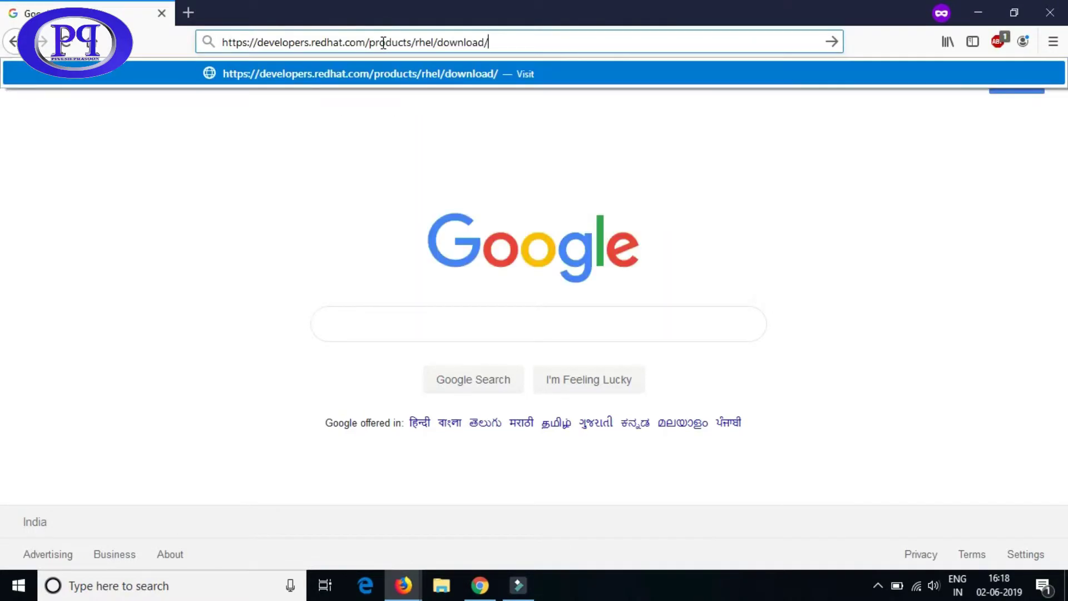
{"action": "left_click", "coordinate": [502, 44]}
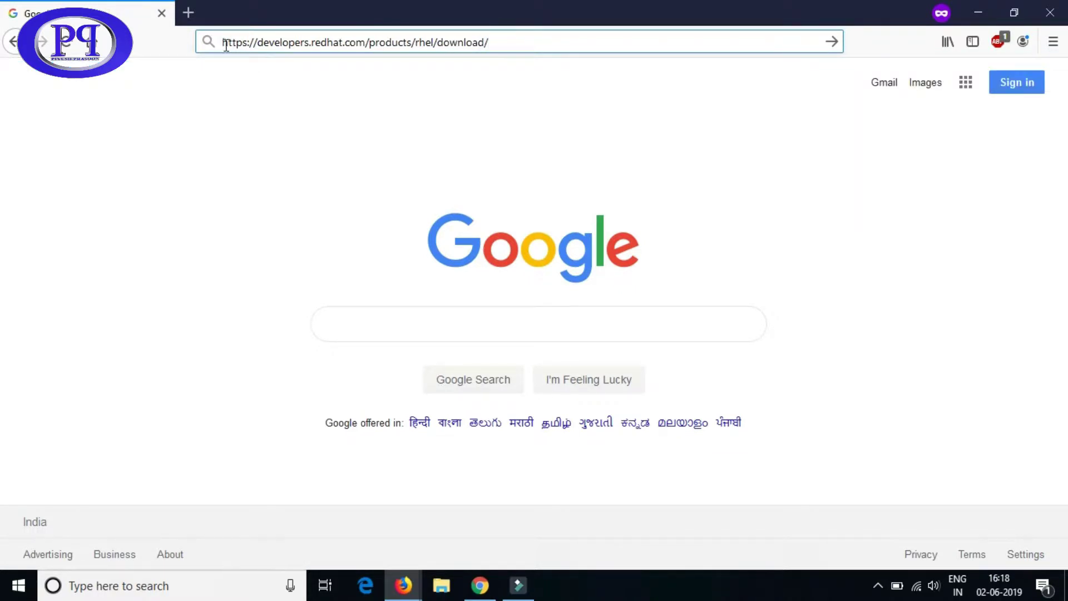
{"action": "left_click_drag", "start_coordinate": [221, 43], "coordinate": [497, 44]}
{"action": "key", "text": "ctrl+c"}
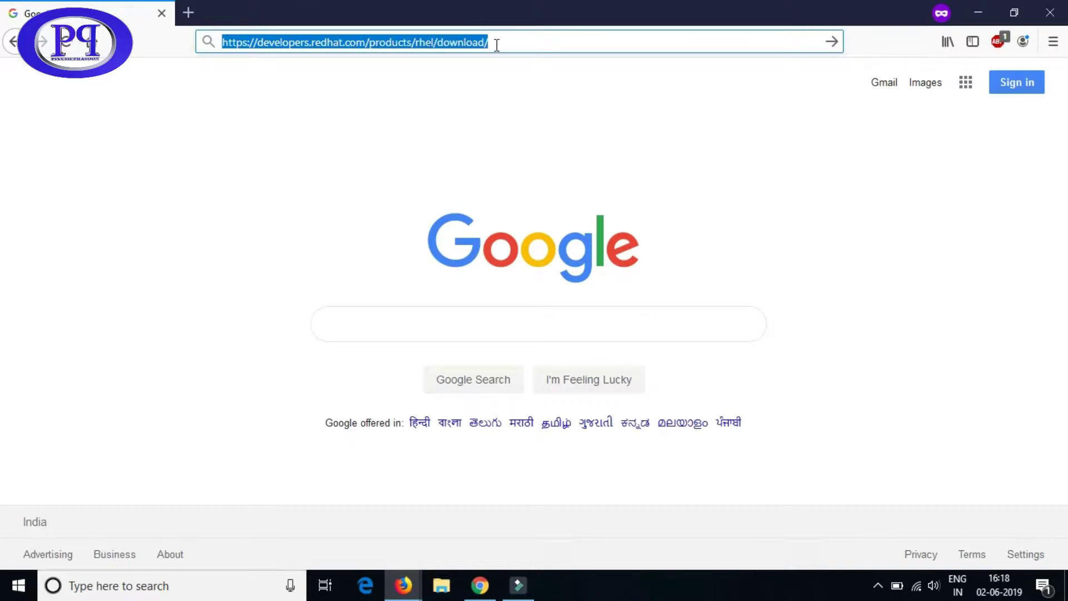
{"action": "key", "text": "super"}
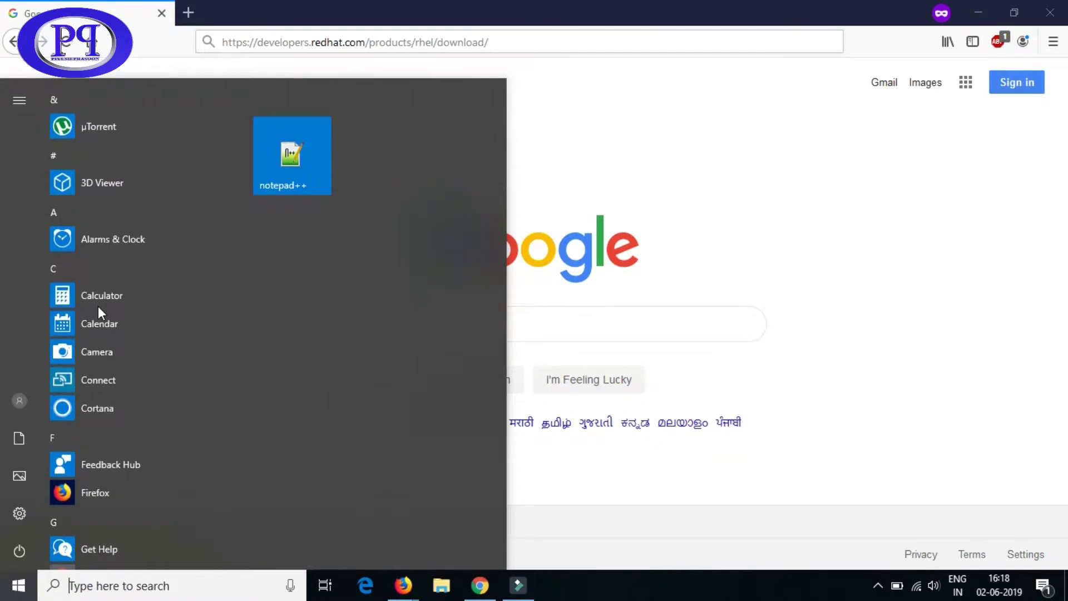
- Open Notepad and paste the Red Hat download URL into a new note
{"action": "type", "text": "note"}
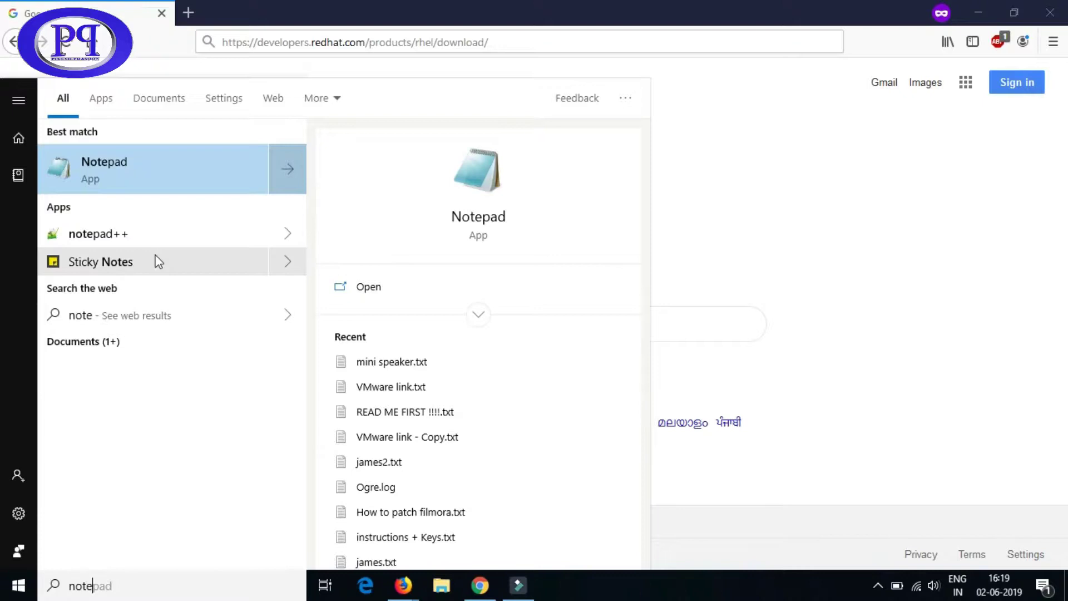
{"action": "left_click", "coordinate": [143, 186]}
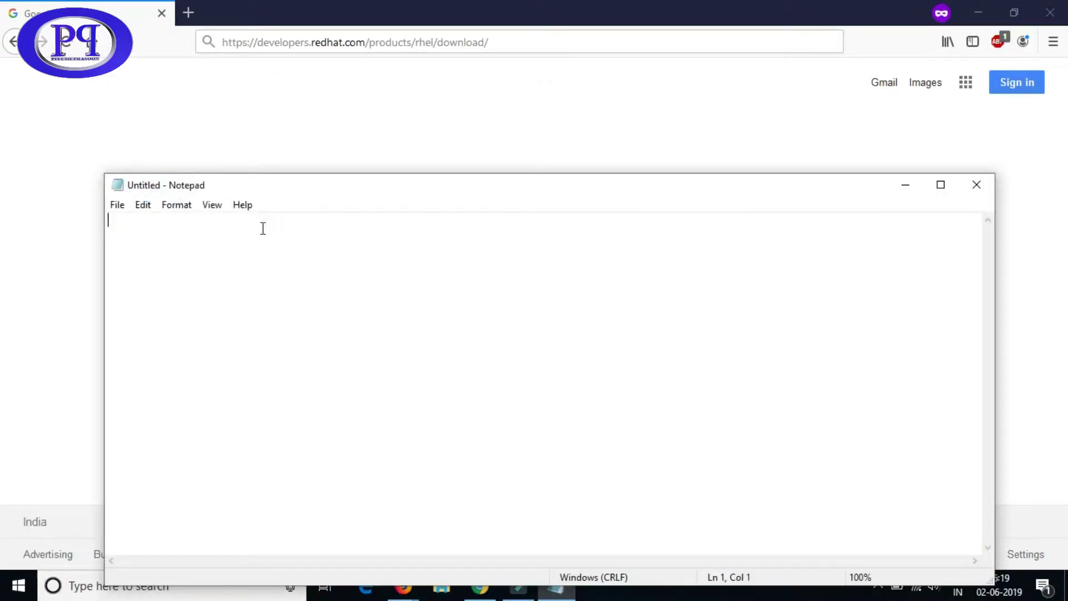
{"action": "left_click_drag", "start_coordinate": [366, 185], "coordinate": [348, 116]}
{"action": "left_click", "coordinate": [305, 289]}
{"action": "key", "text": "ctrl+v"}
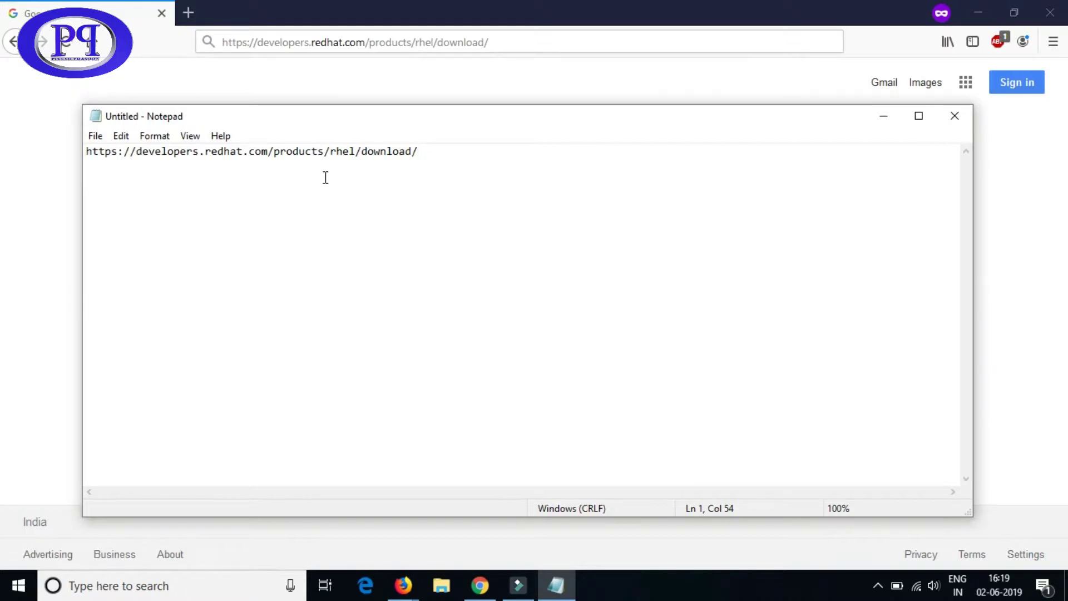
- Enlarge the pasted URL text, then close Notepad without saving
{"action": "key", "text": "ctrl+a"}
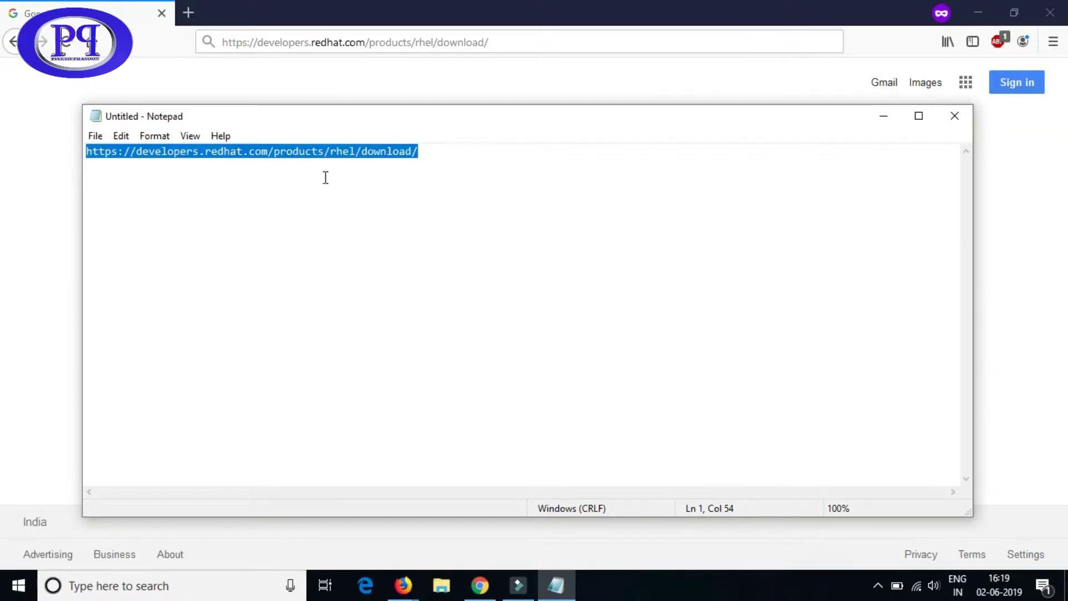
{"action": "key", "text": "ctrl+plus"}
{"action": "key", "text": "ctrl+plus"}
{"action": "key", "text": "ctrl+plus"}
{"action": "key", "text": "ctrl+plus"}
{"action": "key", "text": "ctrl+plus"}
{"action": "key", "text": "ctrl+plus"}
{"action": "key", "text": "ctrl+plus"}
{"action": "key", "text": "ctrl+plus"}
{"action": "key", "text": "ctrl+plus"}
{"action": "key", "text": "ctrl+plus"}
{"action": "key", "text": "ctrl+plus"}
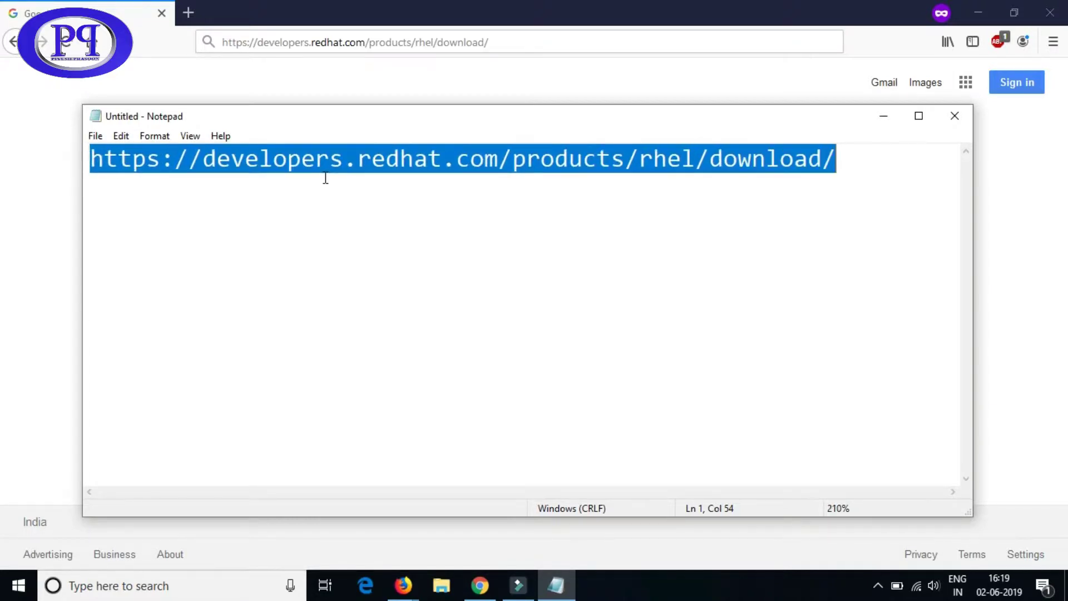
{"action": "key", "text": "ctrl+plus"}
{"action": "key", "text": "ctrl+plus"}
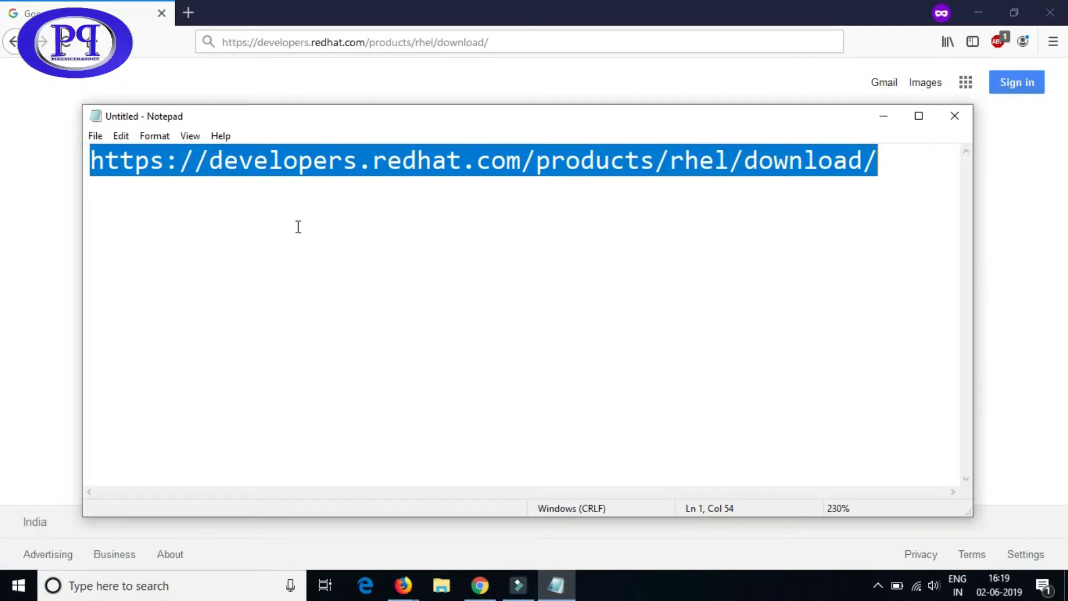
{"action": "left_click", "coordinate": [296, 227]}
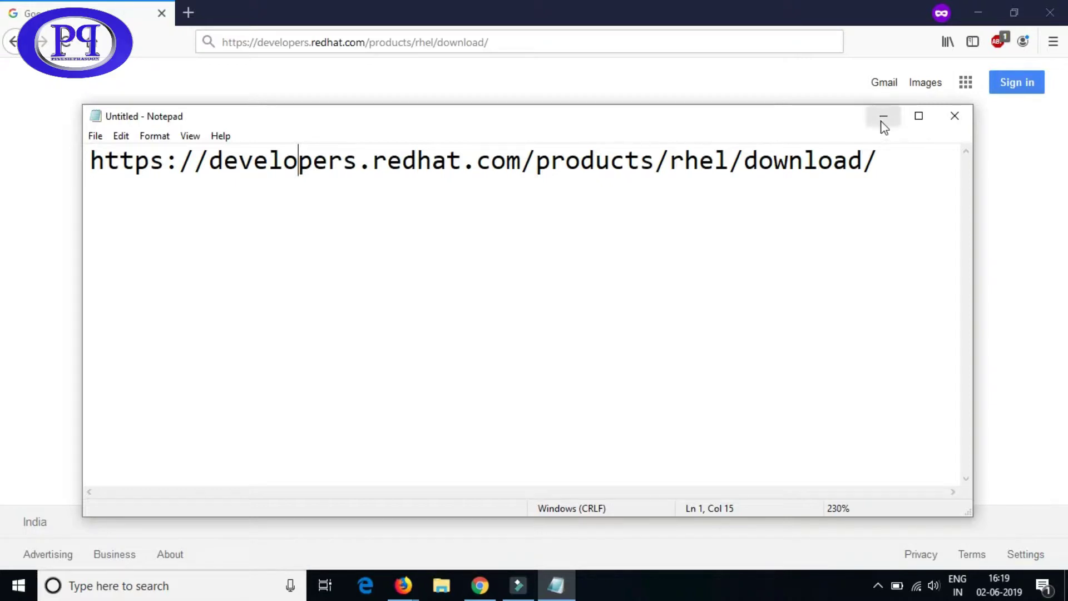
{"action": "left_click", "coordinate": [952, 122]}
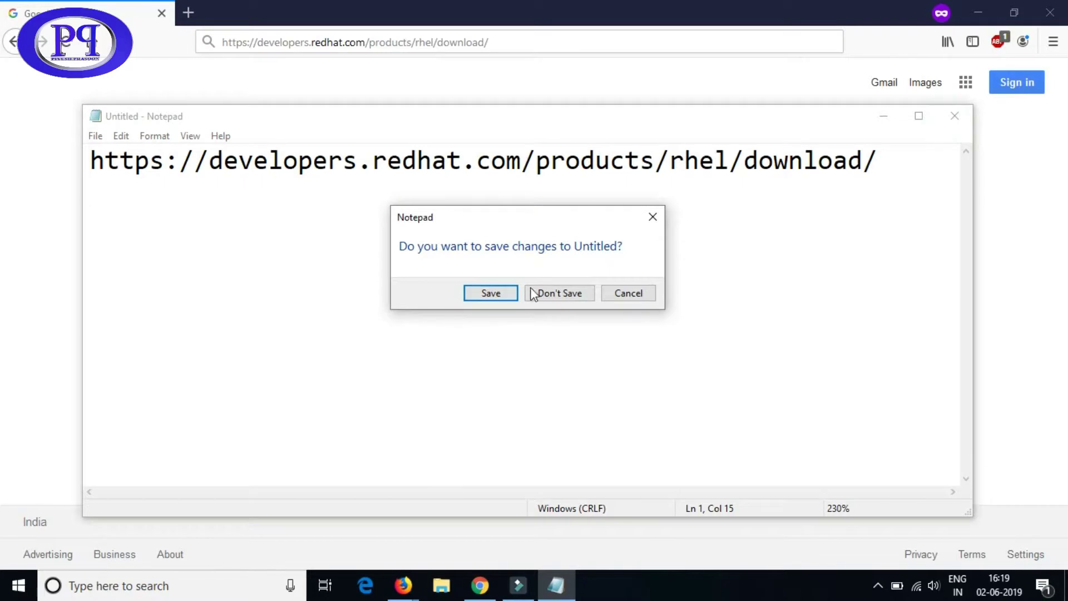
{"action": "left_click", "coordinate": [533, 291]}
{"action": "left_click", "coordinate": [505, 41]}
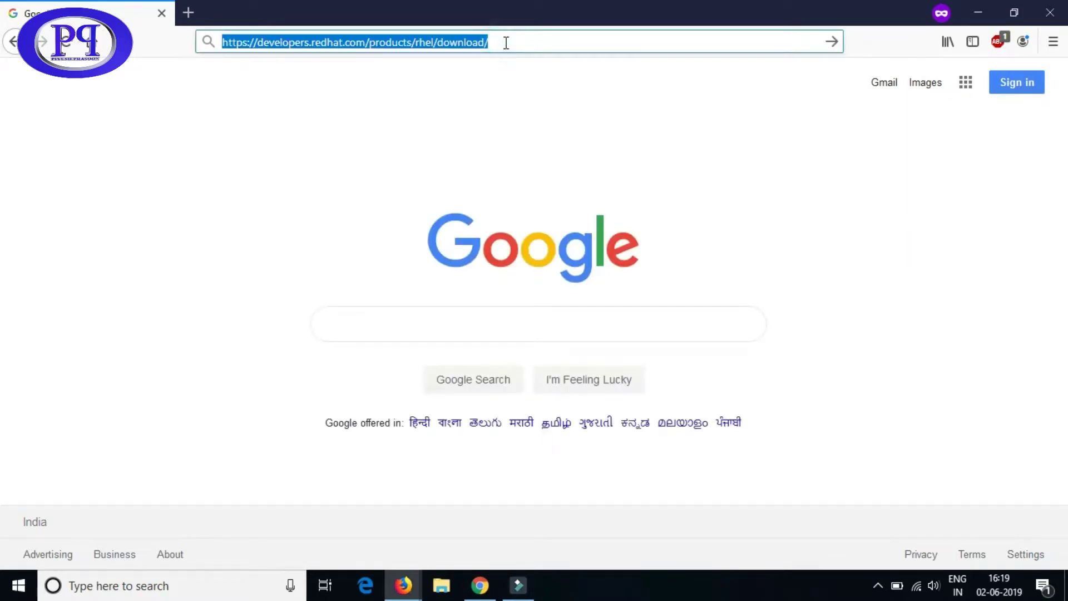
- Load the RHEL download page and scroll to the RHEL 8.0.0 ALL DOWNLOADS table
{"action": "key", "text": "Return"}
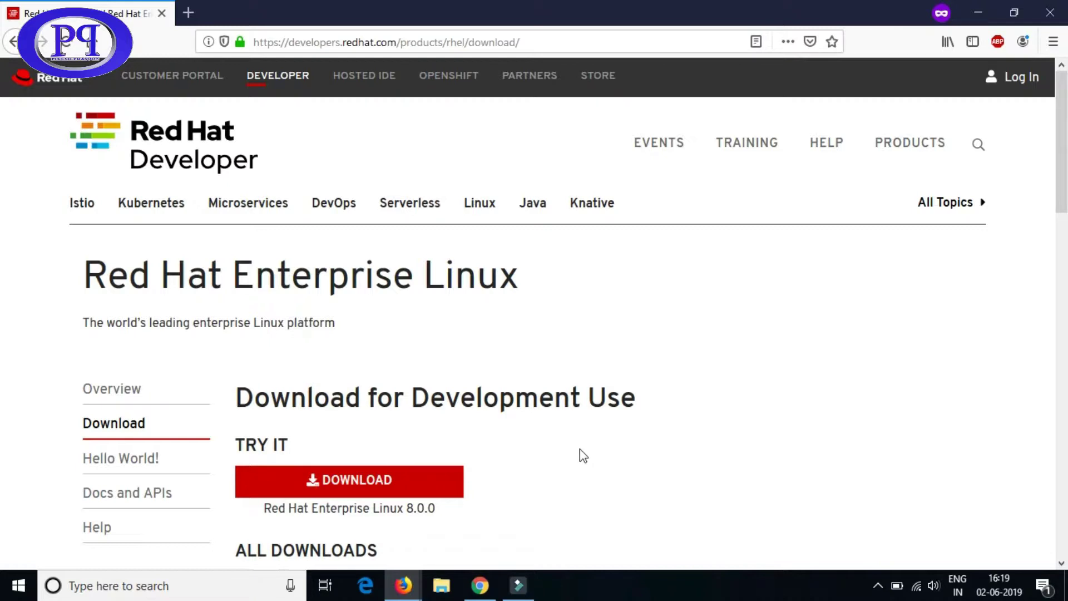
{"action": "scroll", "coordinate": [639, 437], "scroll_direction": "down", "scroll_amount": 5}
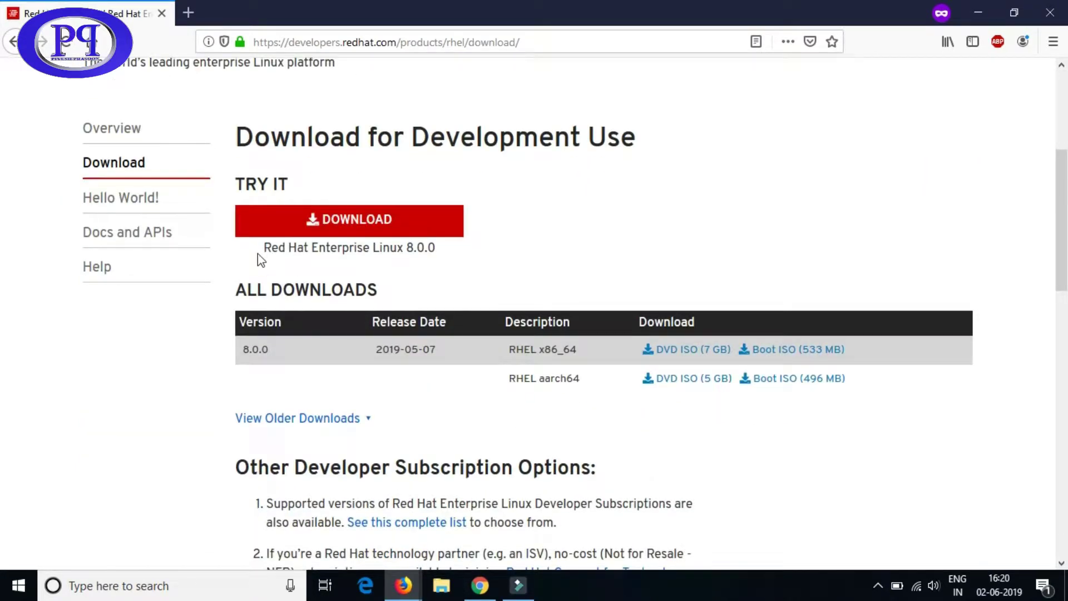
{"action": "left_click_drag", "start_coordinate": [261, 248], "coordinate": [435, 249]}
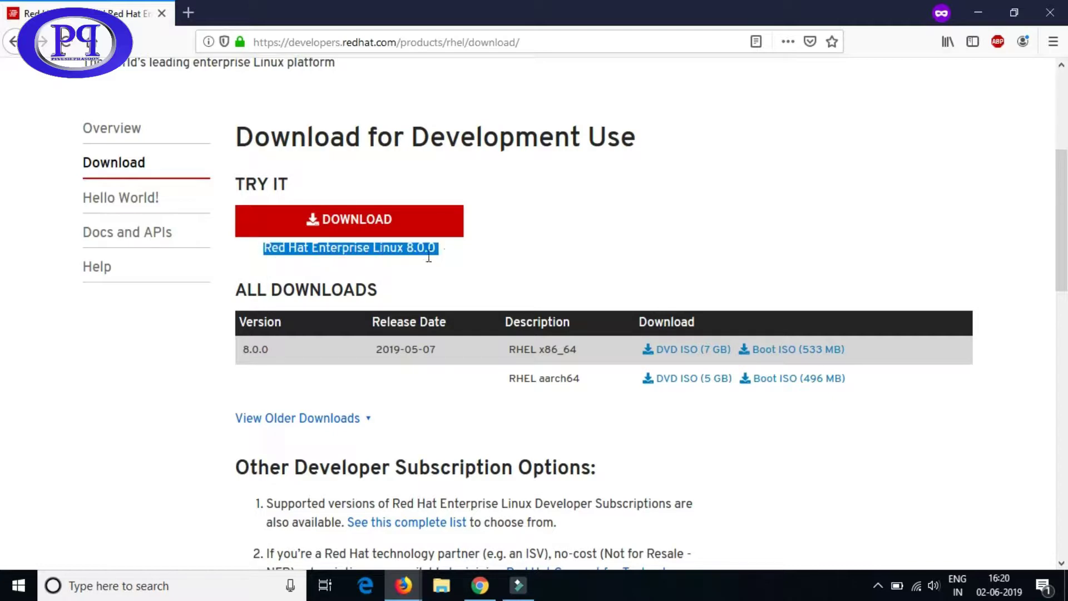
{"action": "left_click", "coordinate": [601, 251]}
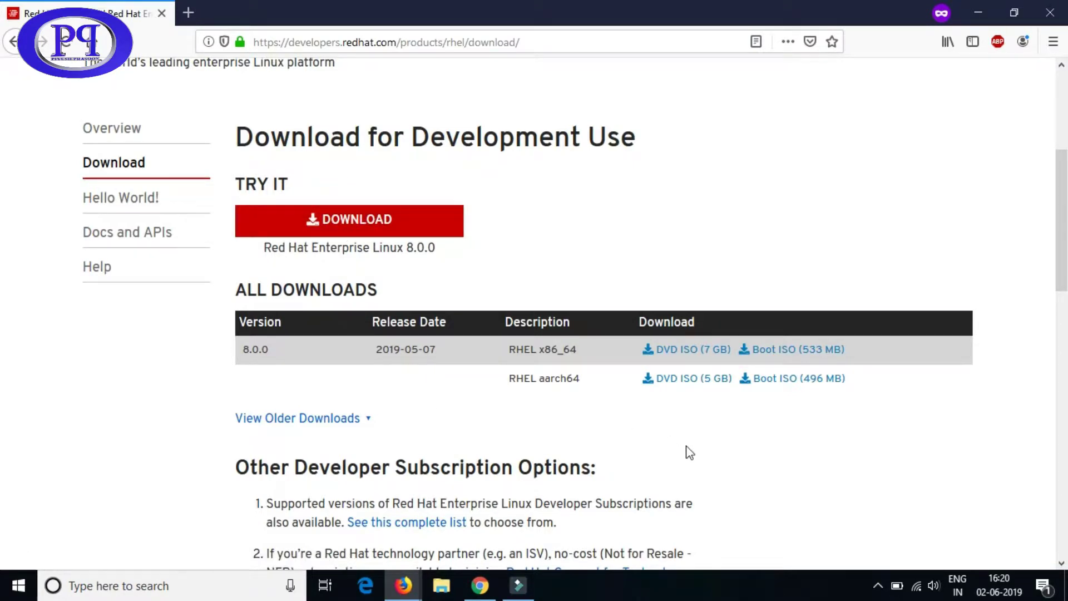
{"action": "scroll", "coordinate": [690, 452], "scroll_direction": "down", "scroll_amount": 3}
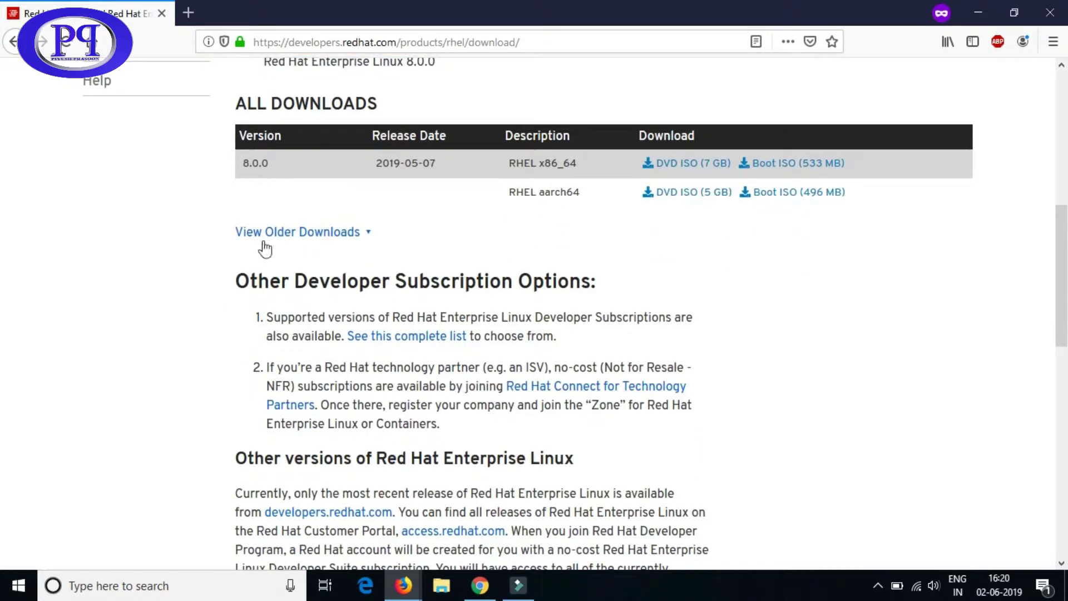
- Show older downloads and choose the RHEL 7.5.0 'DVD iso (4 GB)' link
{"action": "left_click", "coordinate": [322, 232]}
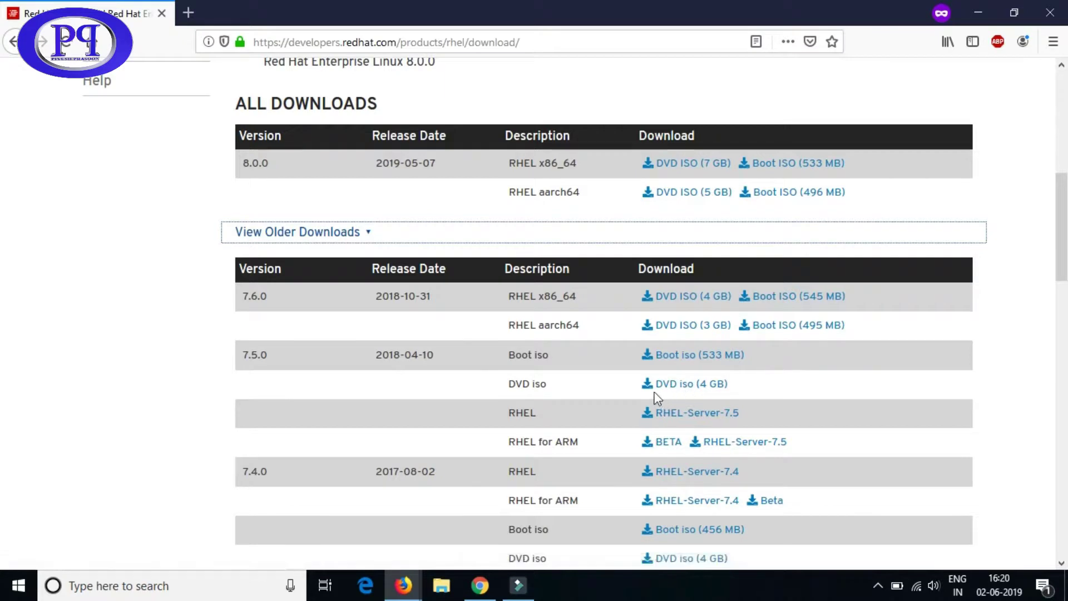
{"action": "left_click", "coordinate": [684, 386]}
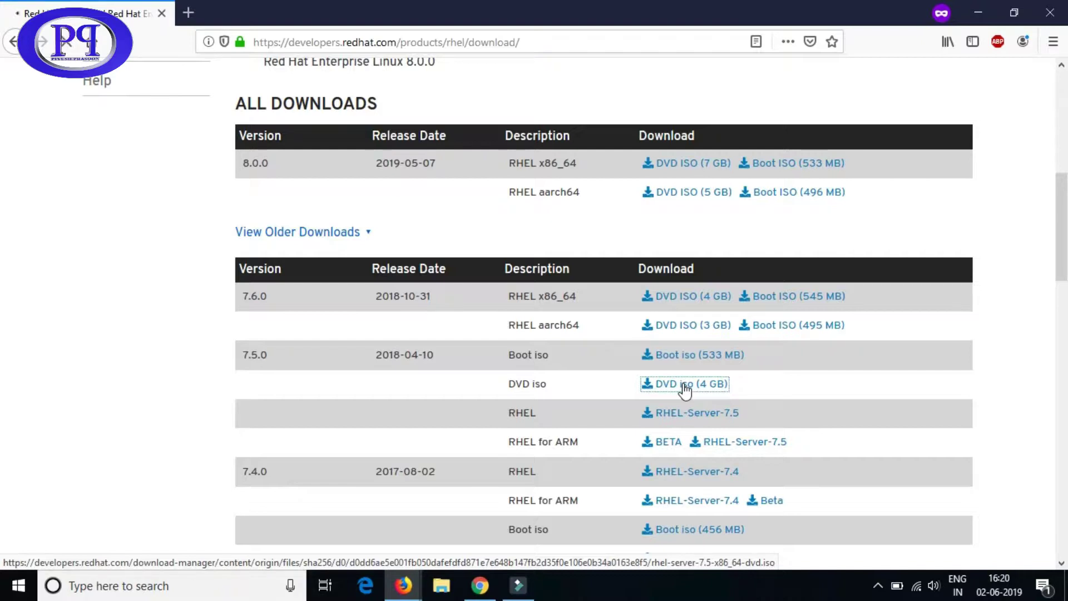
{"action": "left_click", "coordinate": [662, 388]}
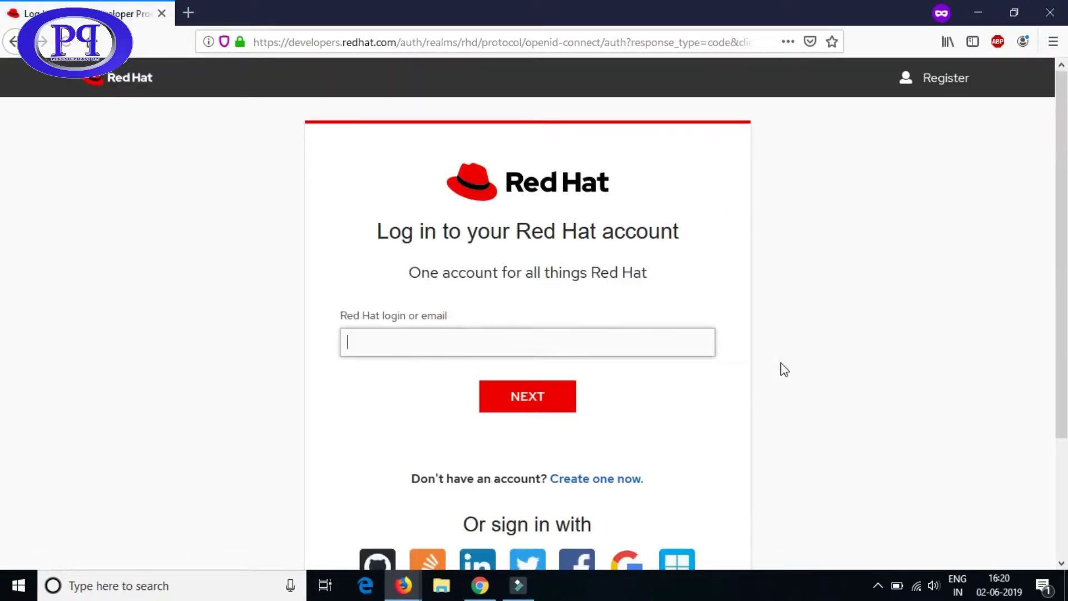
- Submit an e-mail address on the login page, then open the 'Create one now' registration form
{"action": "left_click", "coordinate": [432, 344]}
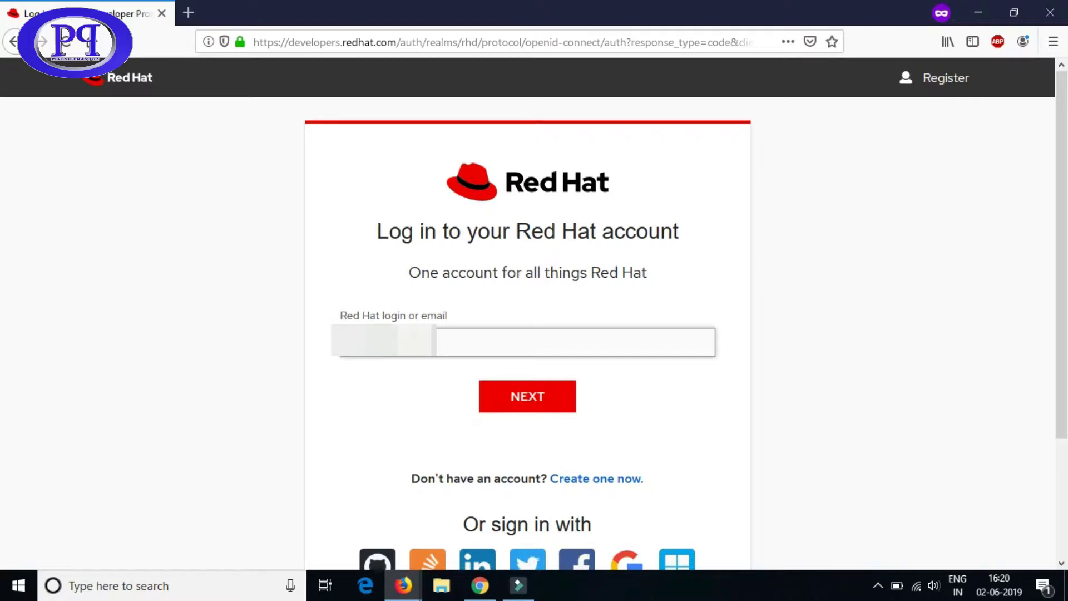
{"action": "type", "text": ".com"}
{"action": "left_click", "coordinate": [519, 402]}
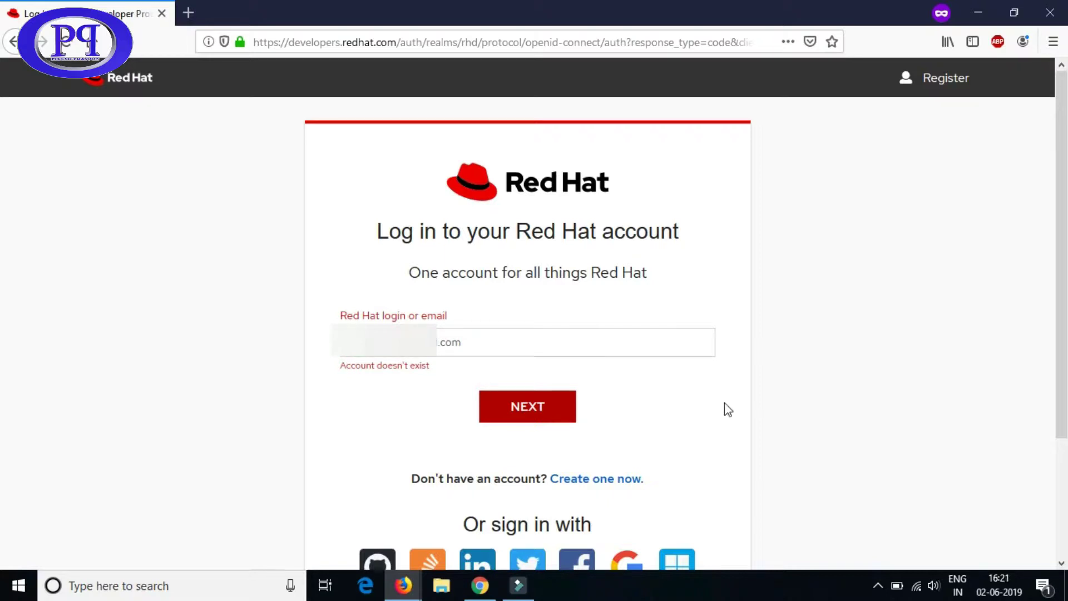
{"action": "scroll", "coordinate": [727, 410], "scroll_direction": "down", "scroll_amount": 3}
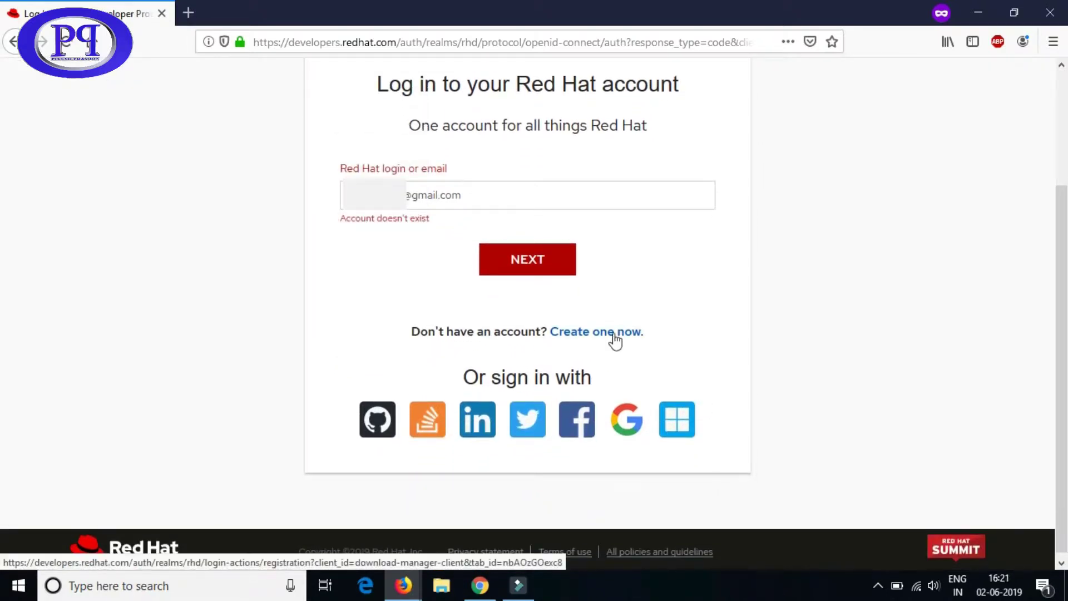
{"action": "left_click", "coordinate": [614, 337]}
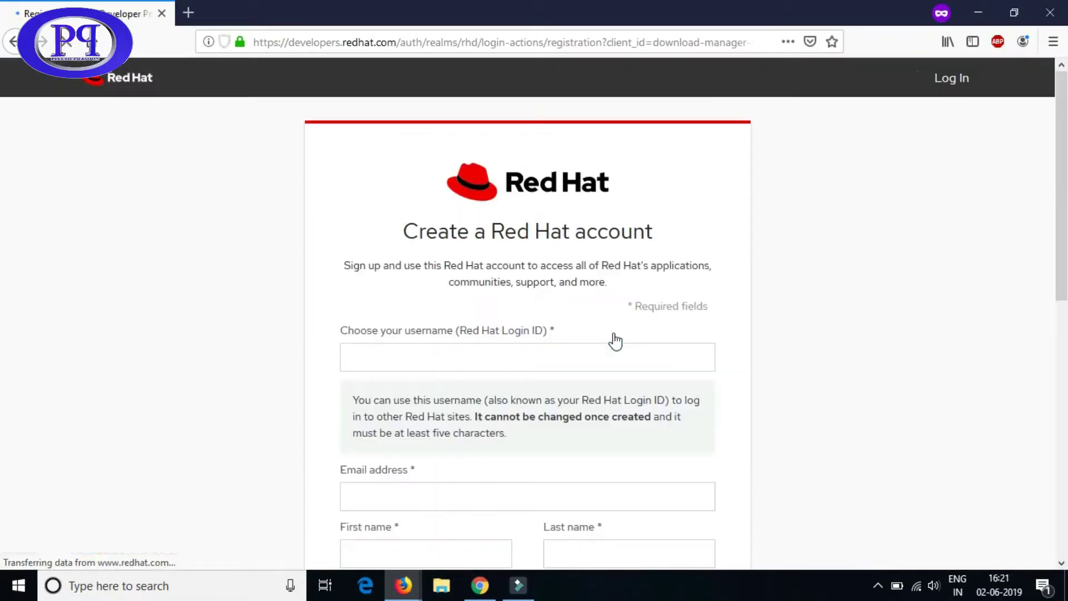
- Enter the new account's username in the registration form
{"action": "left_click", "coordinate": [439, 360]}
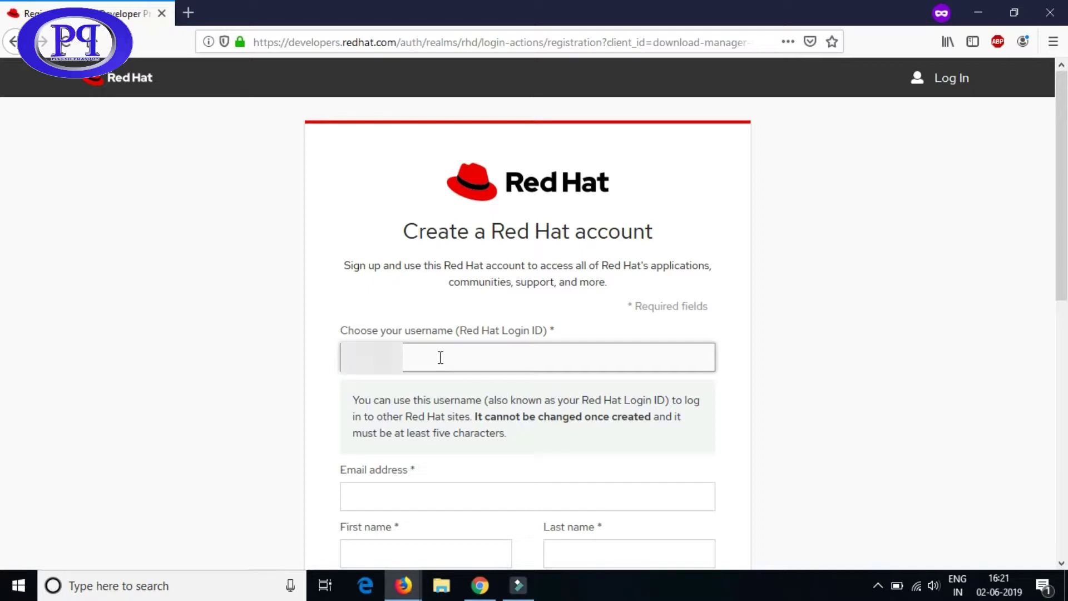
{"action": "type", "text": "@gmail.com"}
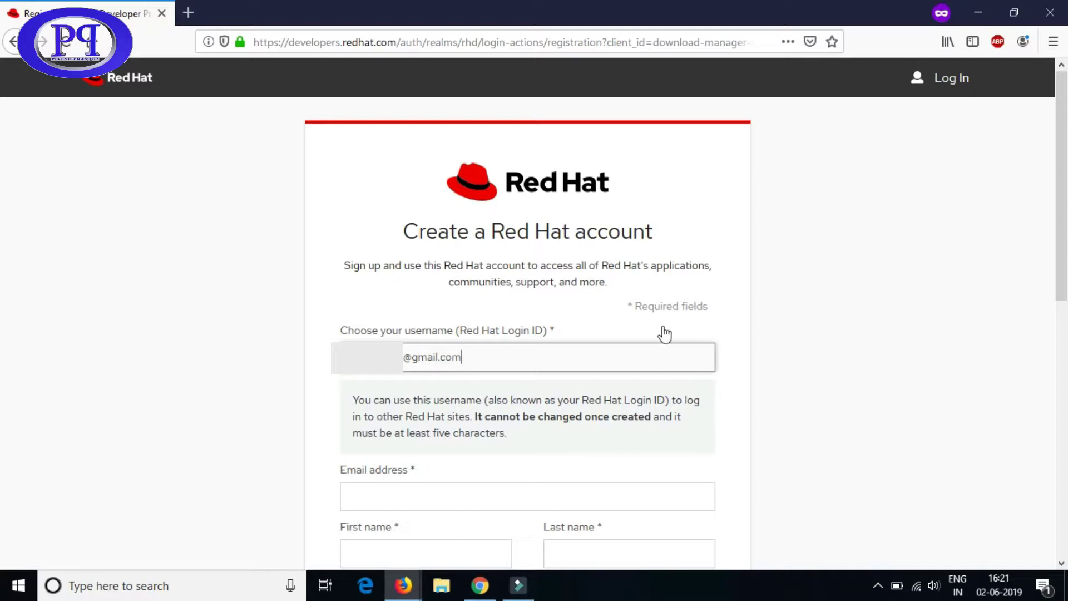
{"action": "left_click", "coordinate": [628, 321]}
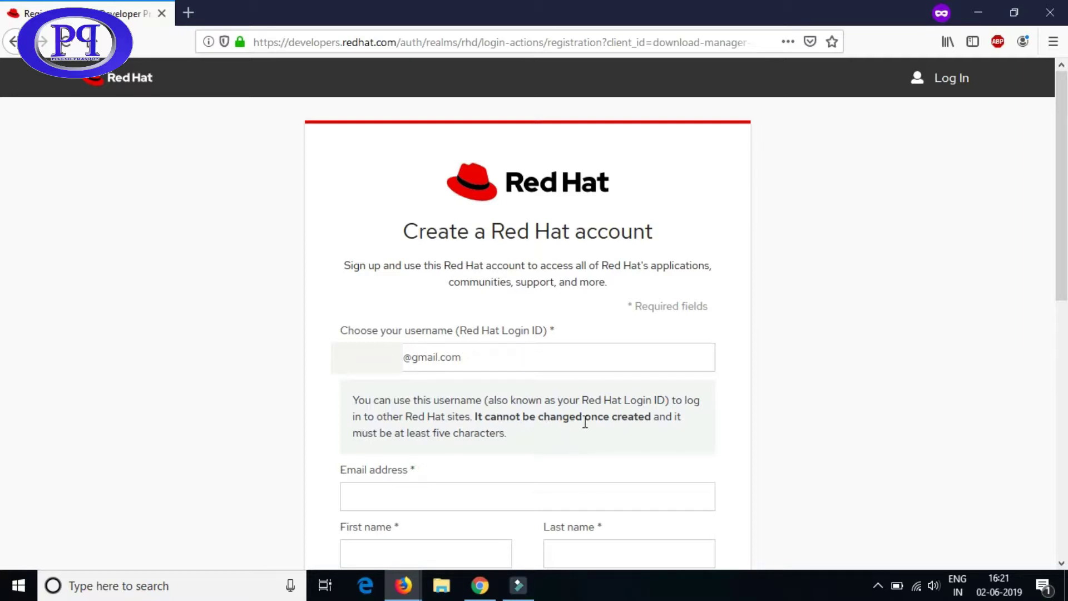
{"action": "scroll", "coordinate": [586, 440], "scroll_direction": "down", "scroll_amount": 2}
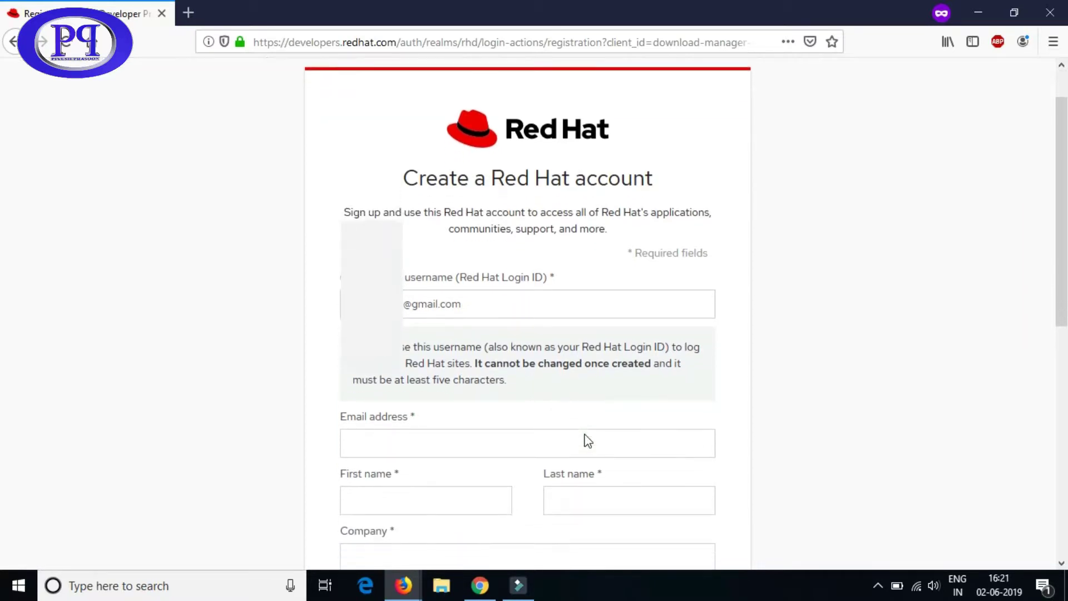
- Fill in the saved e-mail address, then the user's first name and last name
{"action": "left_click", "coordinate": [430, 433]}
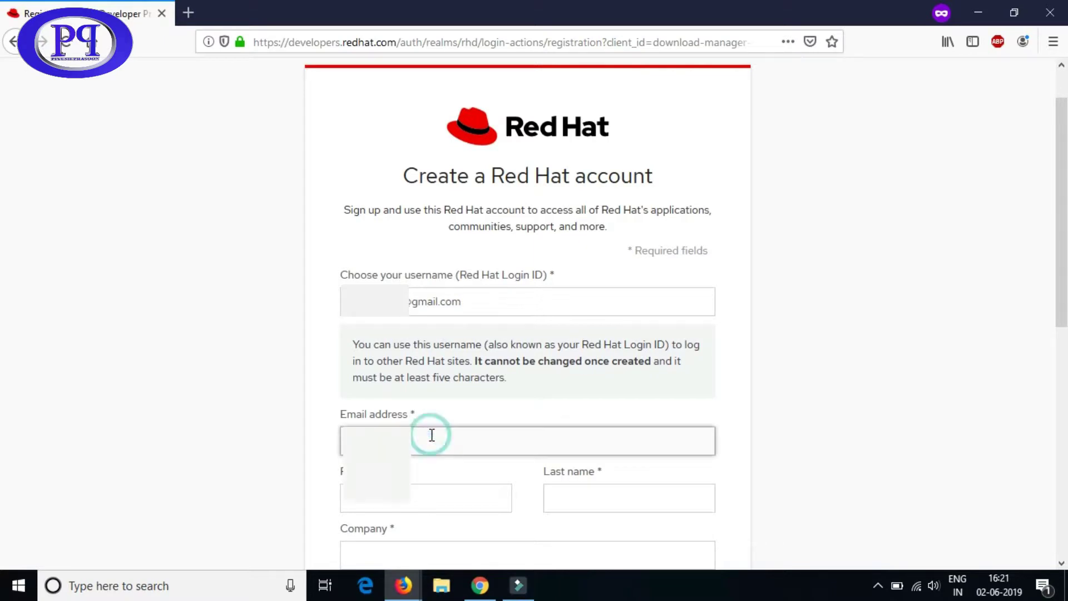
{"action": "type", "text": "p"}
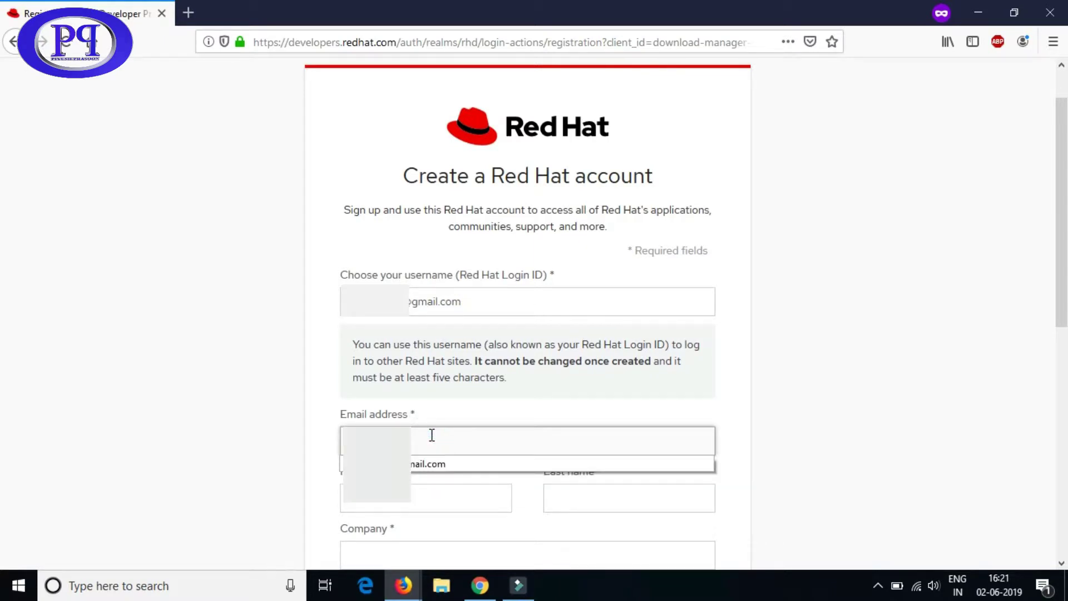
{"action": "key", "text": "Down"}
{"action": "key", "text": "Tab"}
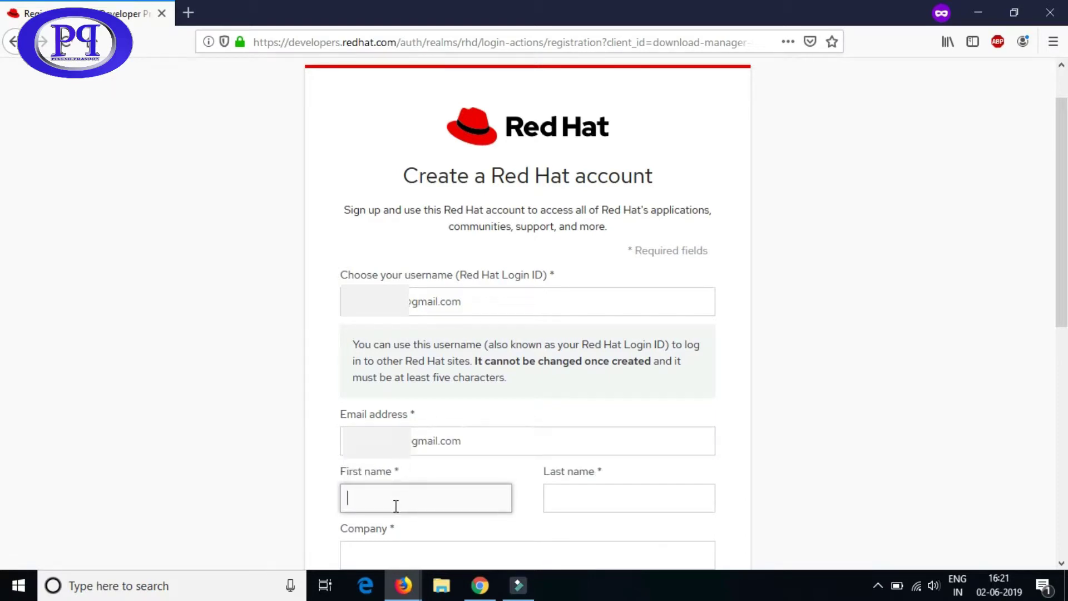
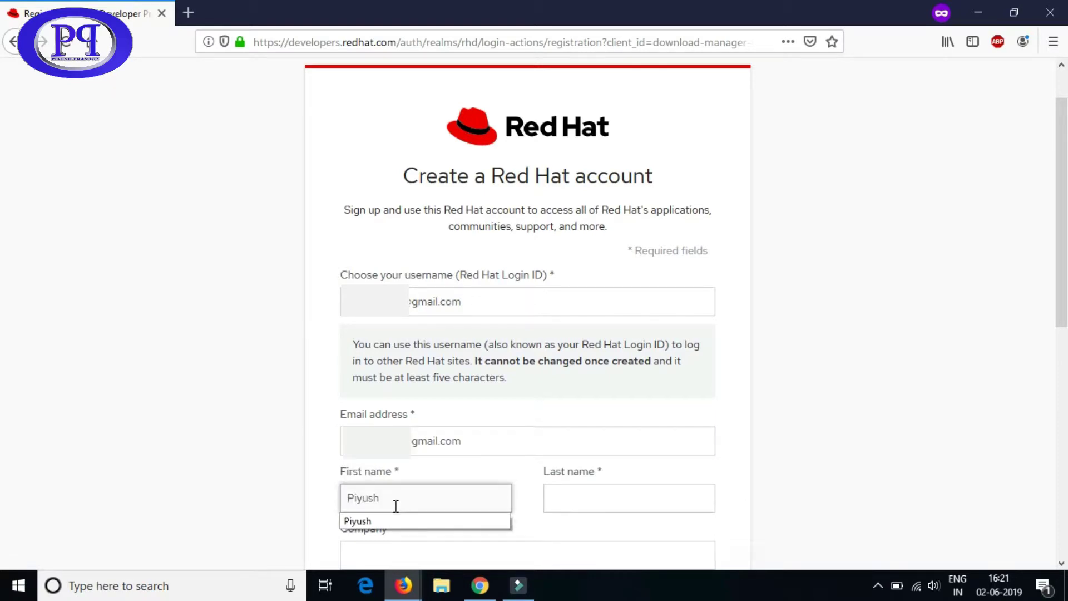
{"action": "key", "text": "Tab"}
- Enter 'individual' as the company and set the account password
{"action": "scroll", "coordinate": [757, 387], "scroll_direction": "down", "scroll_amount": 5}
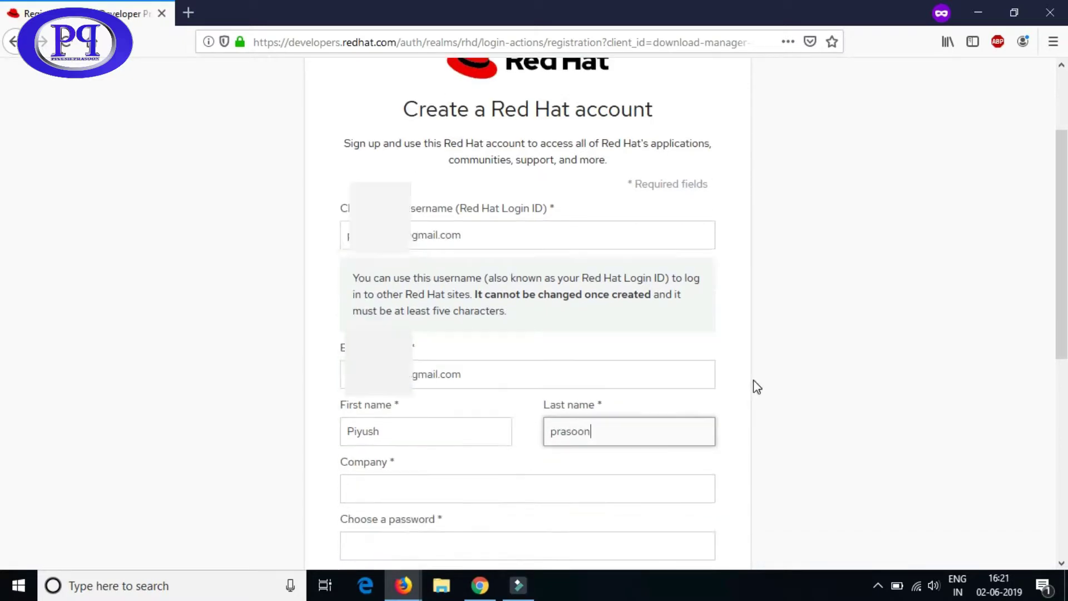
{"action": "left_click", "coordinate": [433, 269]}
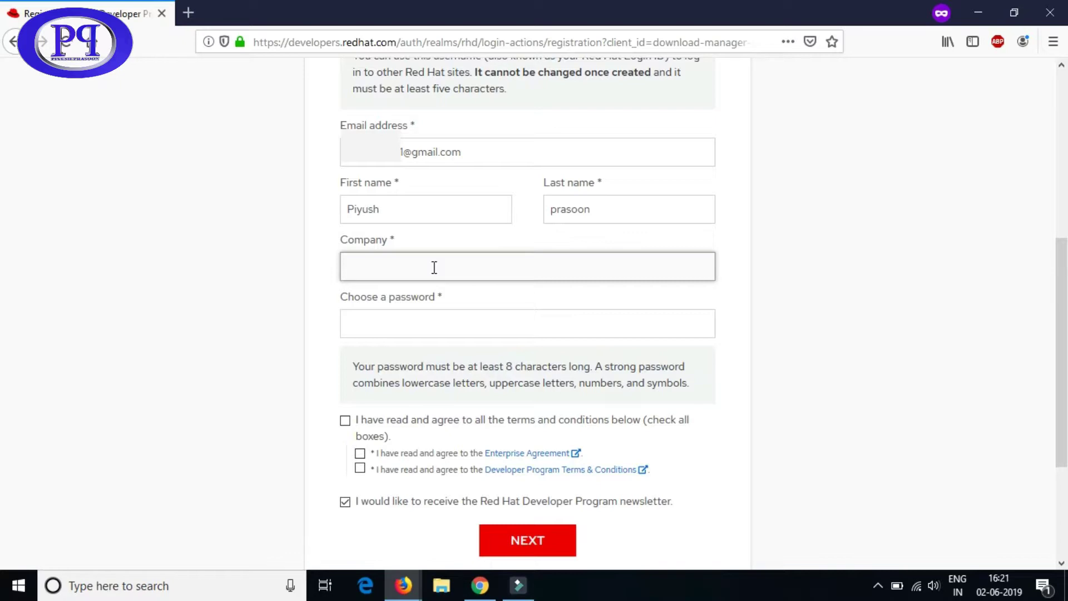
{"action": "type", "text": "individual"}
{"action": "left_click", "coordinate": [402, 321]}
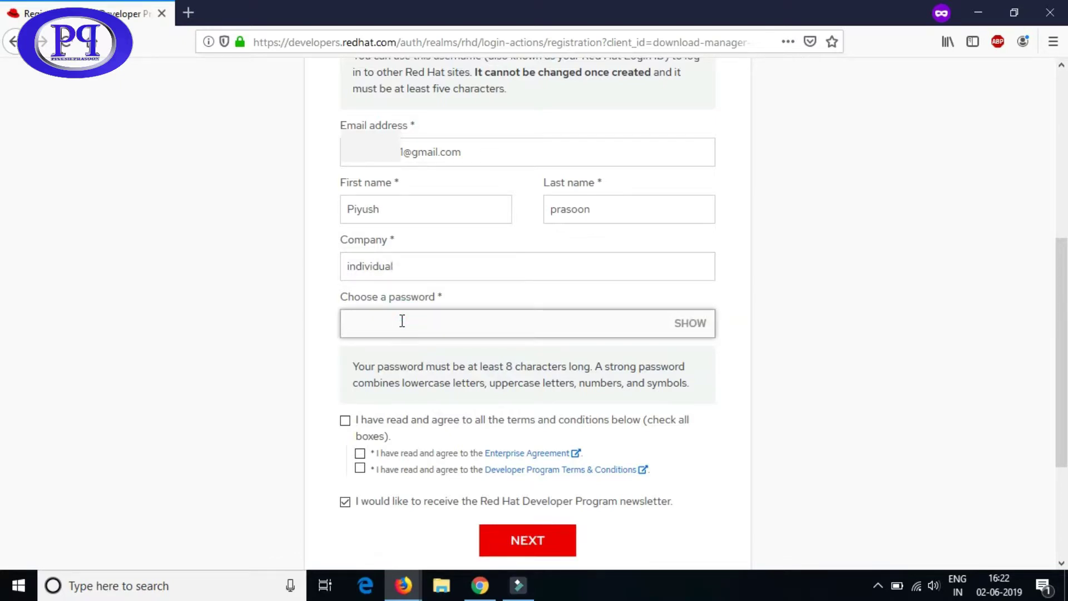
{"action": "type", "text": "•••••••••"}
- Accept all the terms and conditions and submit the first registration page
{"action": "double_click", "coordinate": [356, 367]}
{"action": "left_click_drag", "start_coordinate": [429, 373], "coordinate": [695, 396]}
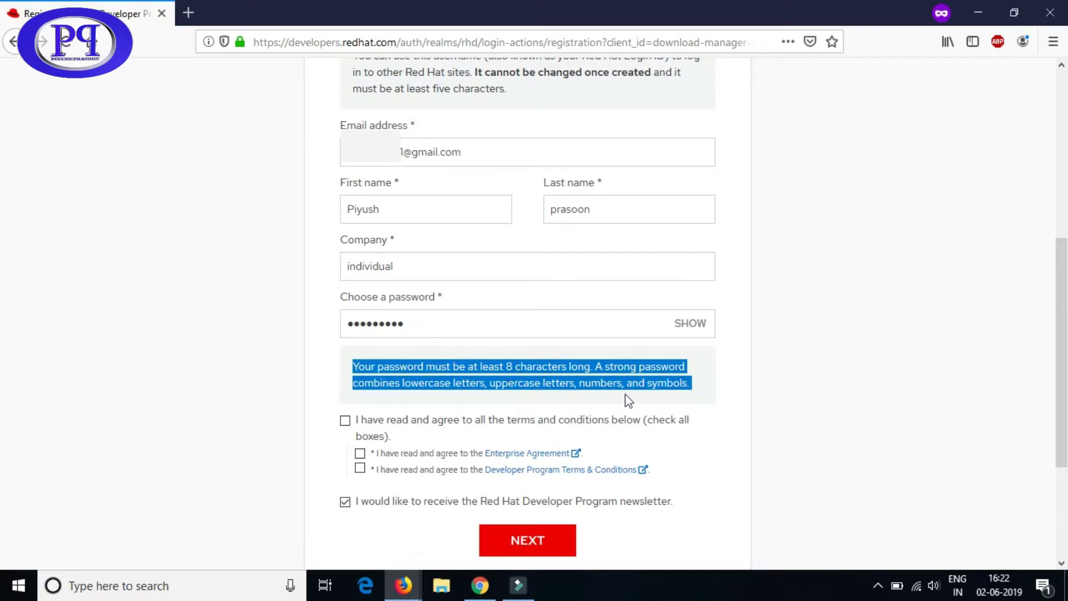
{"action": "left_click", "coordinate": [583, 398]}
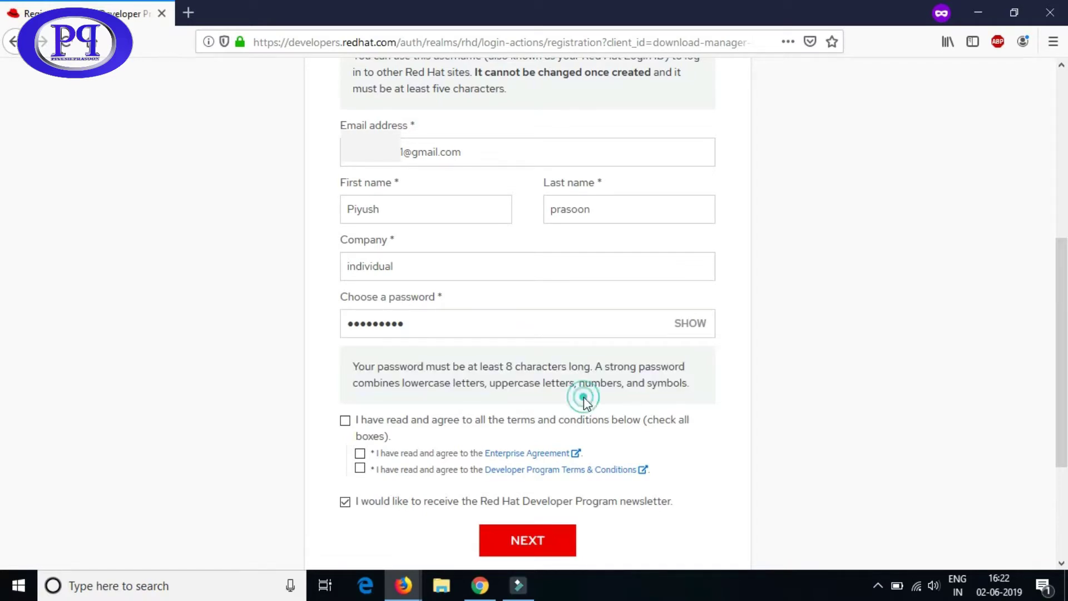
{"action": "left_click", "coordinate": [345, 421]}
{"action": "scroll", "coordinate": [640, 458], "scroll_direction": "down", "scroll_amount": 2}
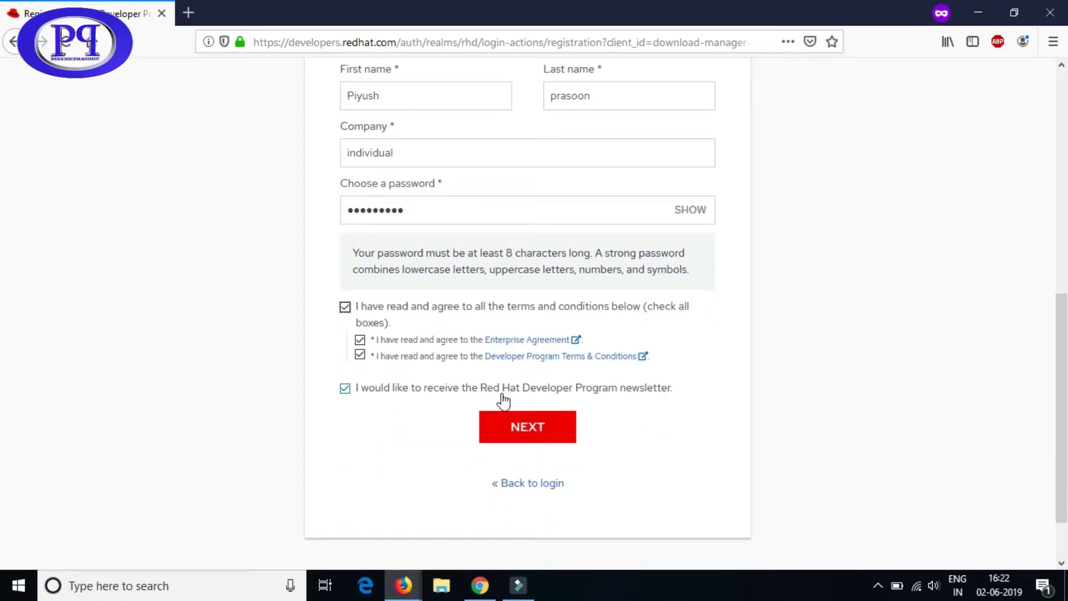
{"action": "left_click", "coordinate": [539, 437]}
- Enter the phone number and choose India as the country
{"action": "scroll", "coordinate": [593, 276], "scroll_direction": "up", "scroll_amount": 5}
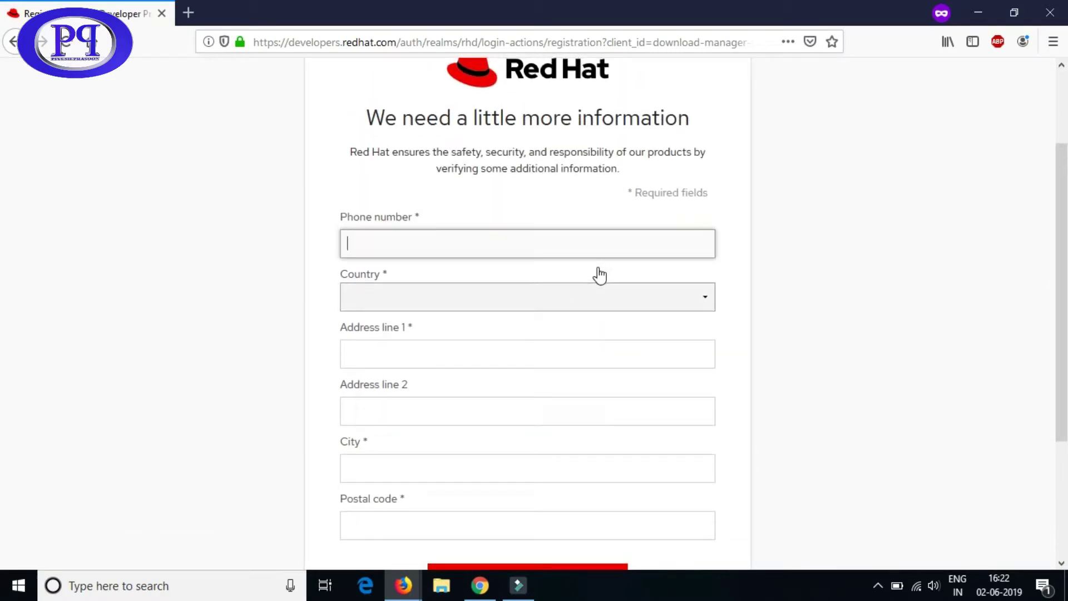
{"action": "left_click", "coordinate": [435, 247]}
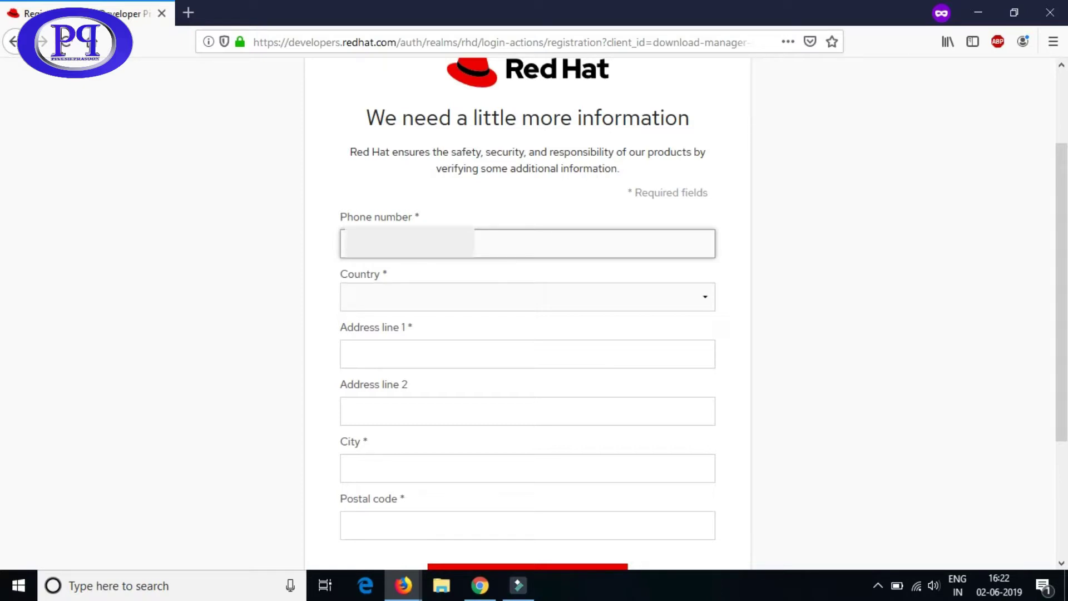
{"action": "left_click", "coordinate": [389, 293]}
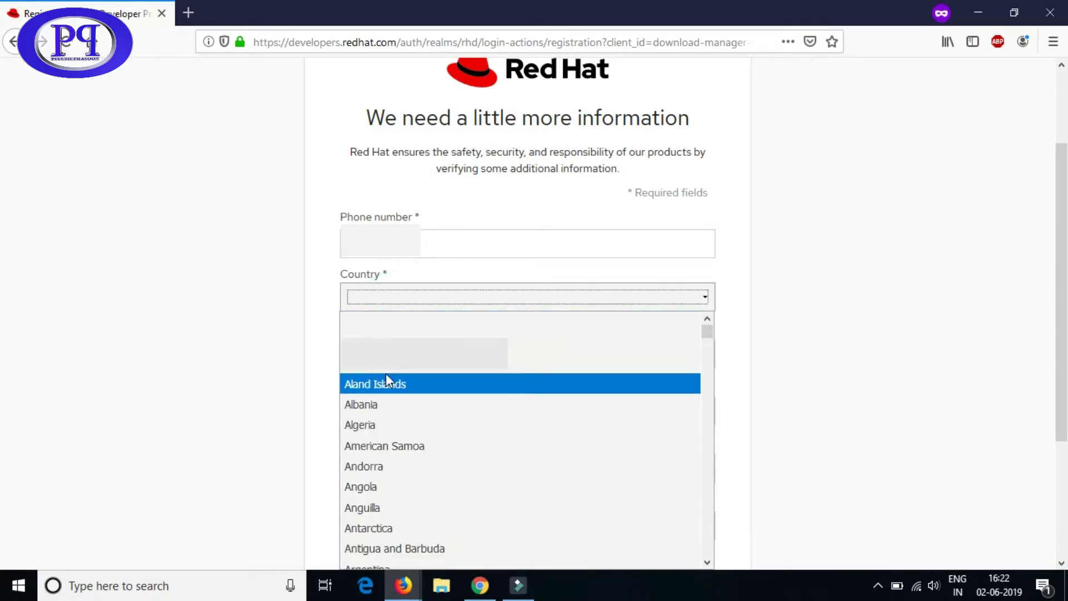
{"action": "type", "text": "india"}
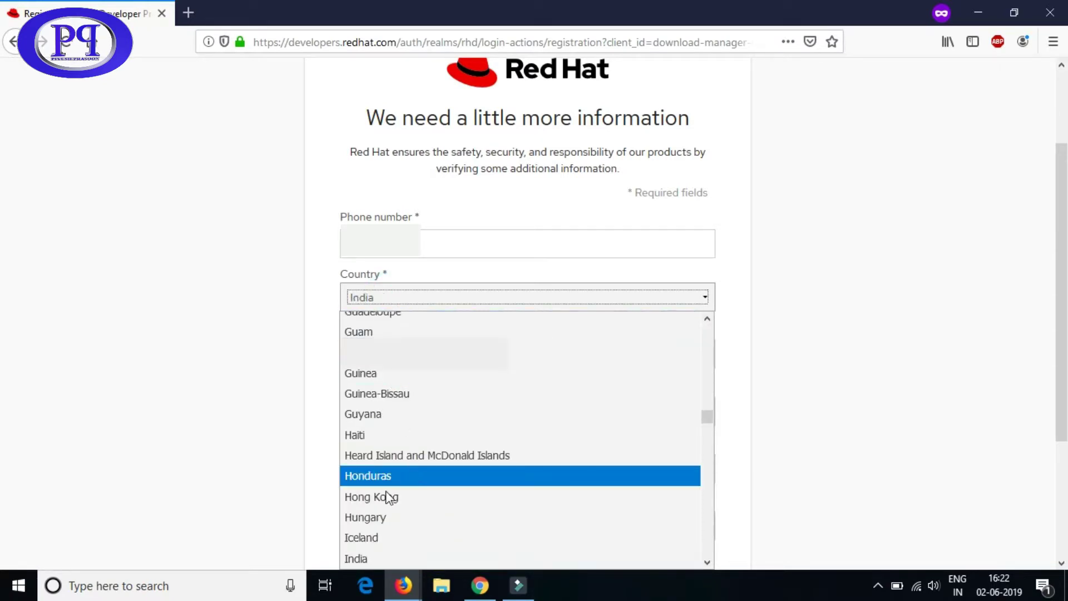
{"action": "left_click", "coordinate": [362, 561]}
- Fill in address line 1, city, state/province and postal code
{"action": "left_click", "coordinate": [412, 363]}
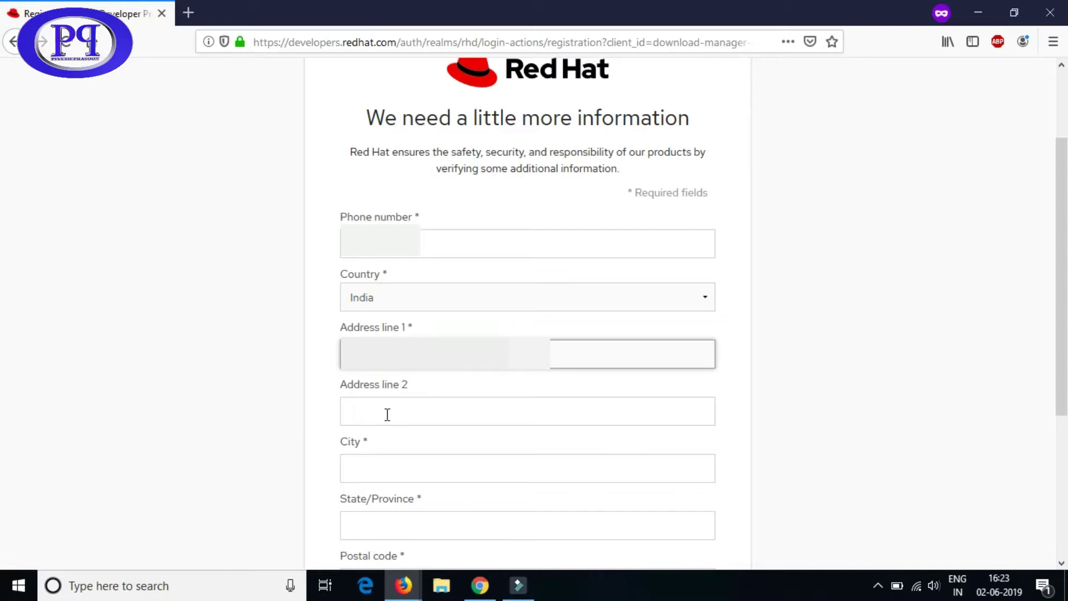
{"action": "left_click", "coordinate": [359, 476]}
{"action": "type", "text": "Ban"}
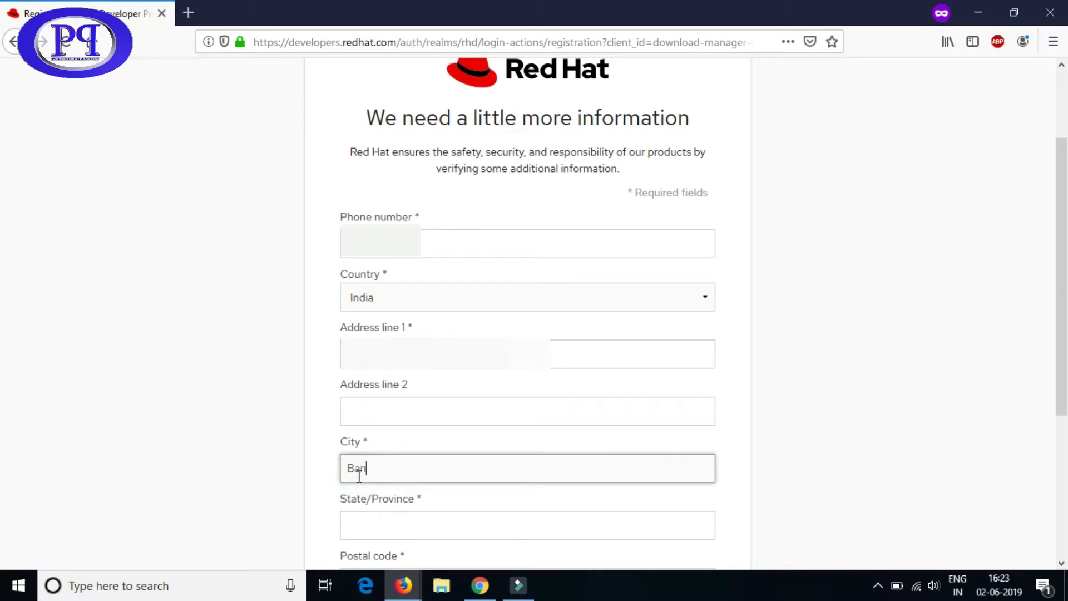
{"action": "type", "text": "galore"}
{"action": "scroll", "coordinate": [529, 471], "scroll_direction": "down", "scroll_amount": 3}
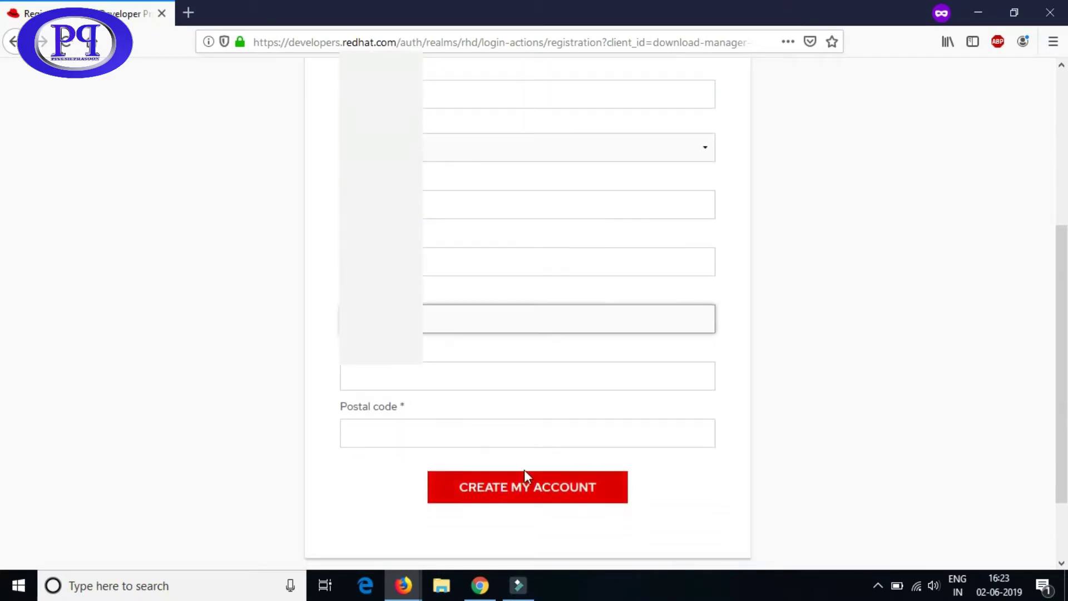
{"action": "left_click", "coordinate": [388, 383]}
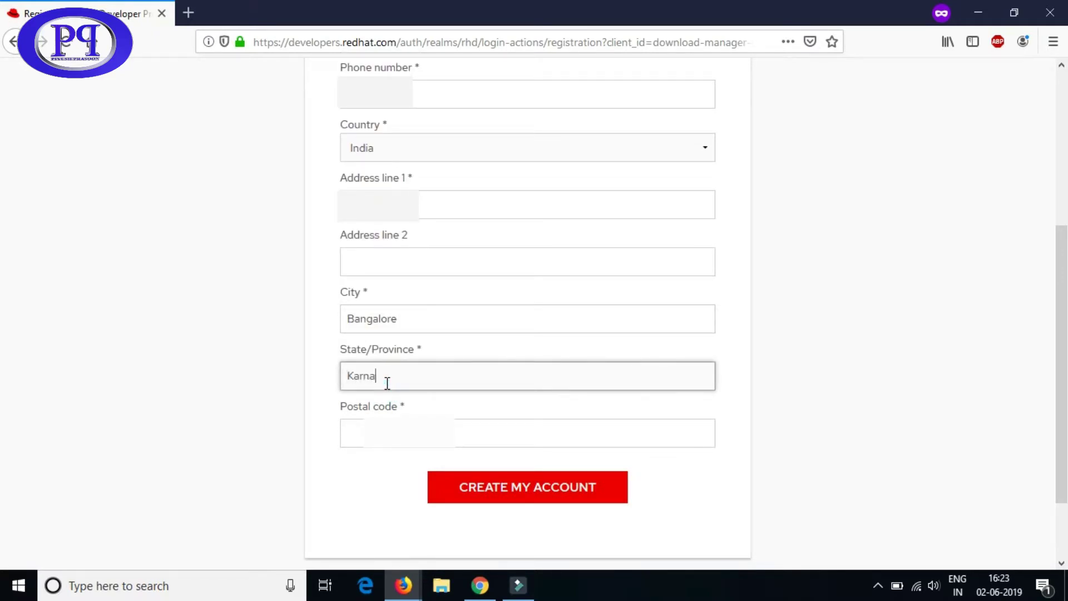
{"action": "type", "text": "Karnataka"}
{"action": "left_click", "coordinate": [351, 433]}
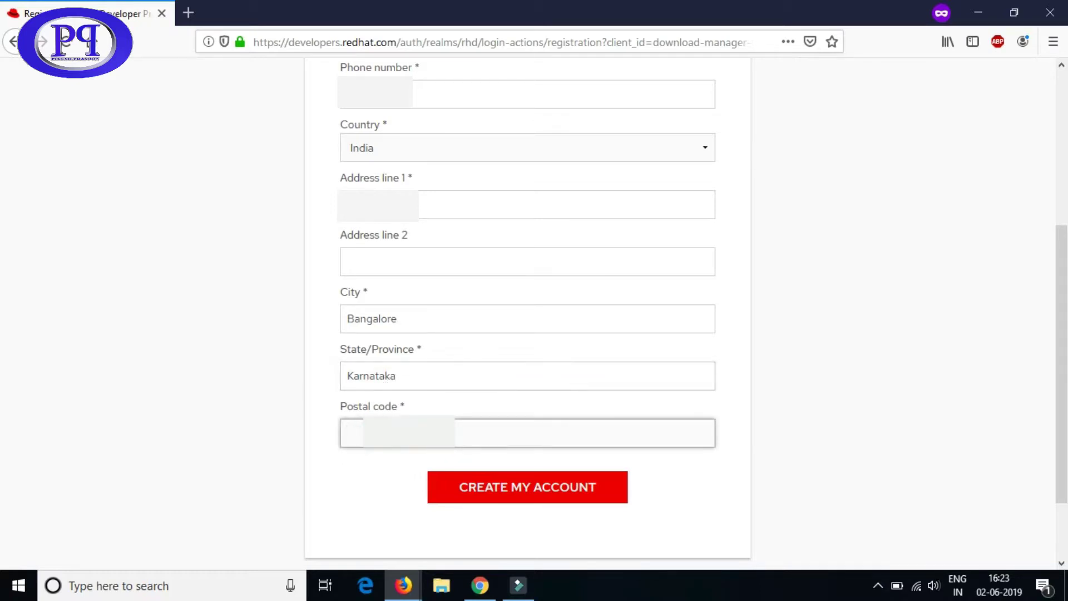
{"action": "type", "text": "59"}
- Create the account, view the email verification notice, then try Log In at top right
{"action": "left_click", "coordinate": [519, 494]}
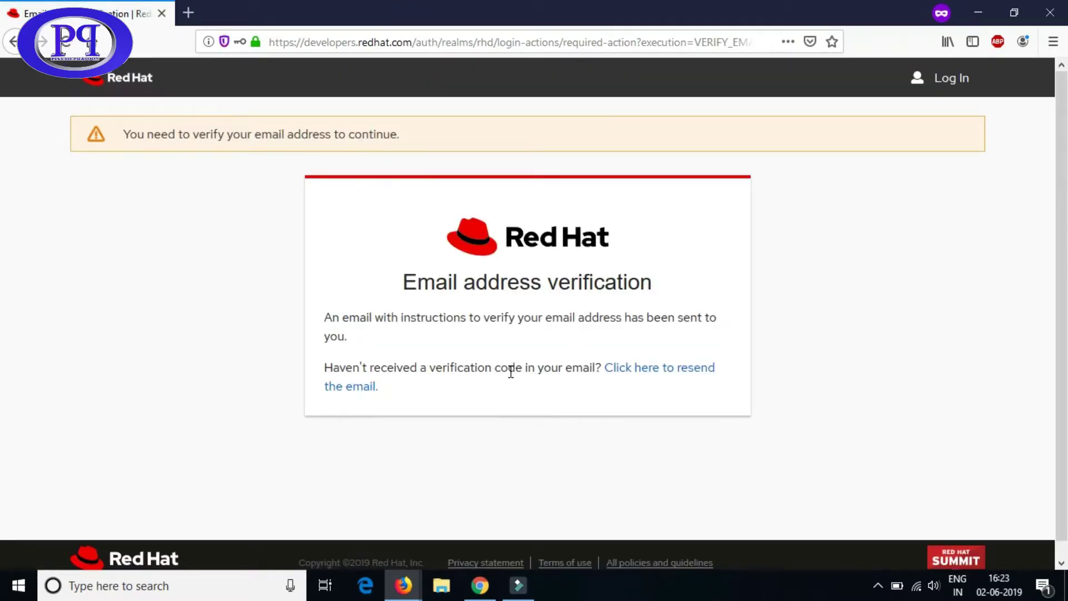
{"action": "left_click_drag", "start_coordinate": [404, 285], "coordinate": [658, 289]}
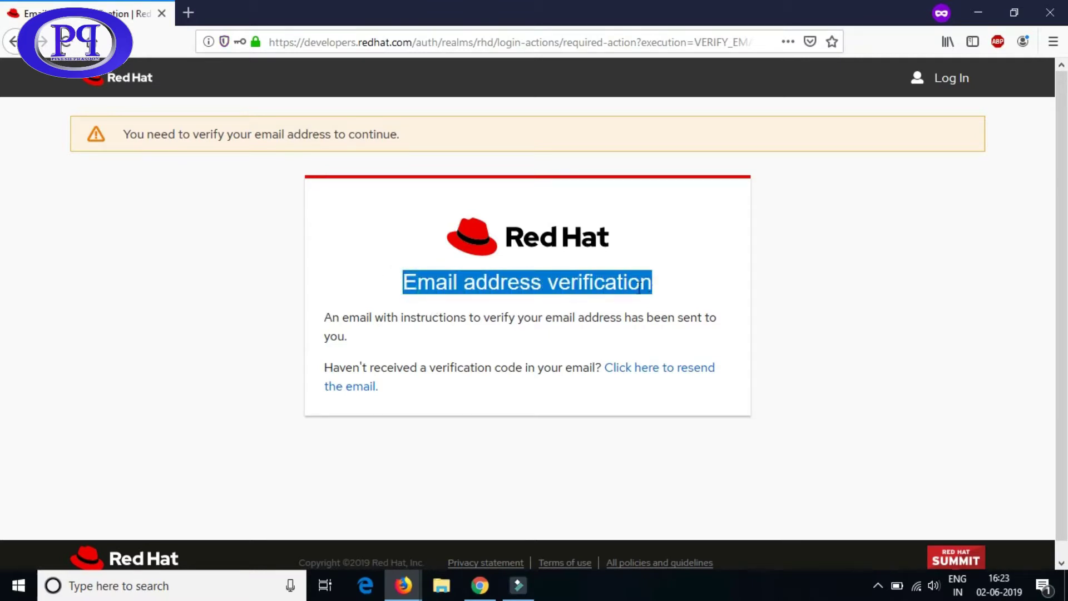
{"action": "left_click", "coordinate": [509, 414]}
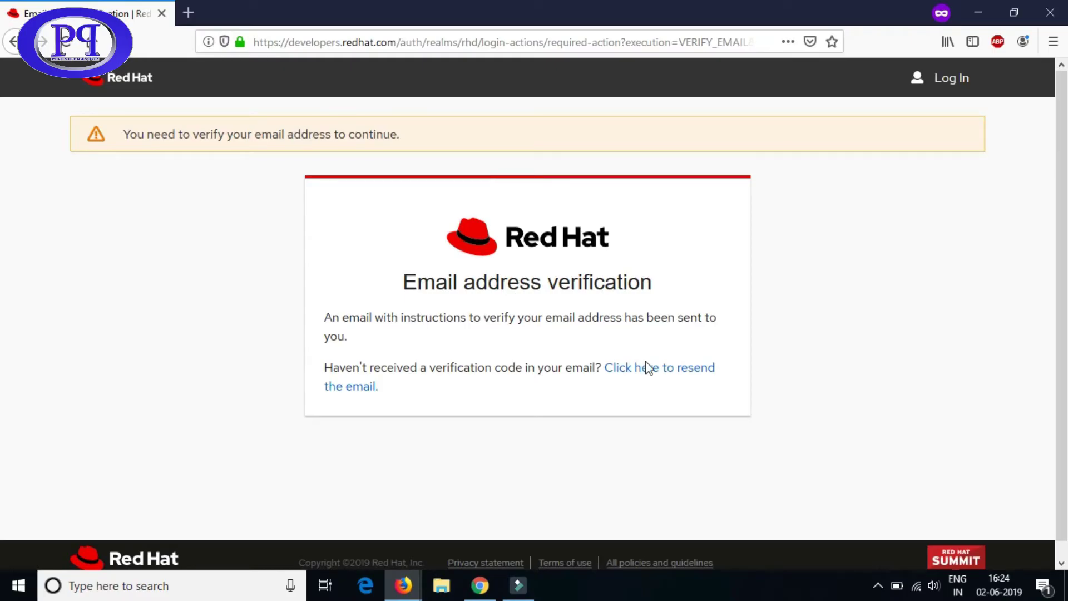
{"action": "left_click", "coordinate": [953, 80]}
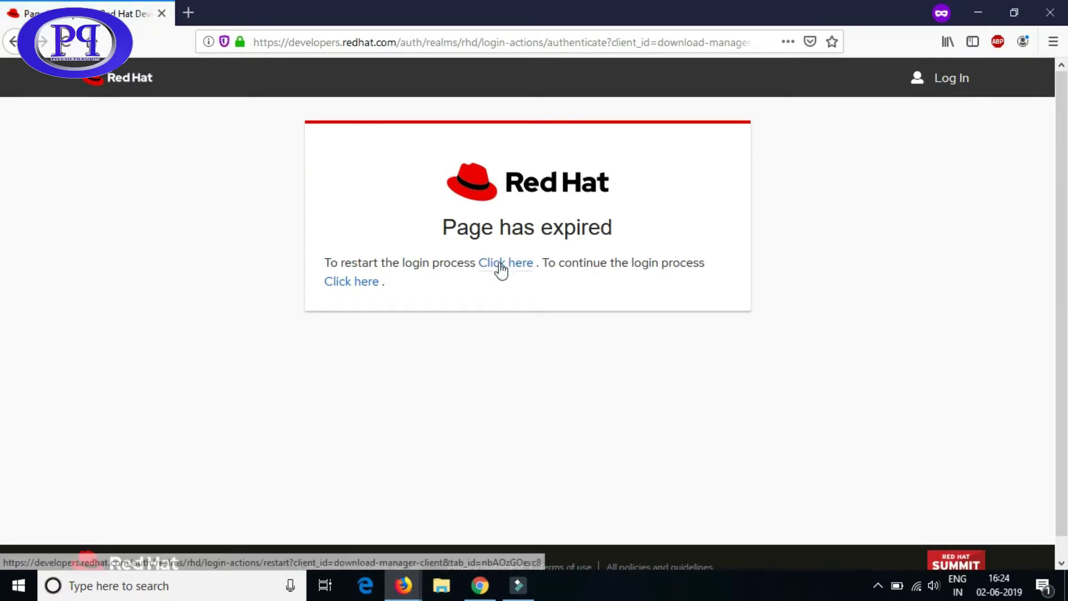
- Restart login and sign in with the e-mail and account password, triggering the RHEL 7.5 ISO download
{"action": "left_click", "coordinate": [508, 269]}
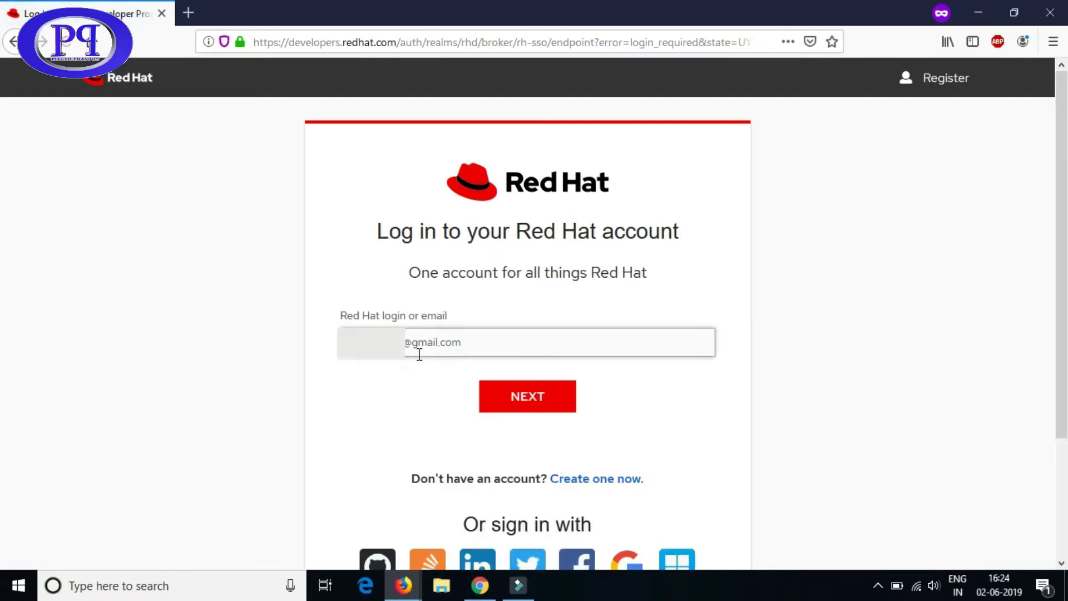
{"action": "left_click", "coordinate": [532, 398]}
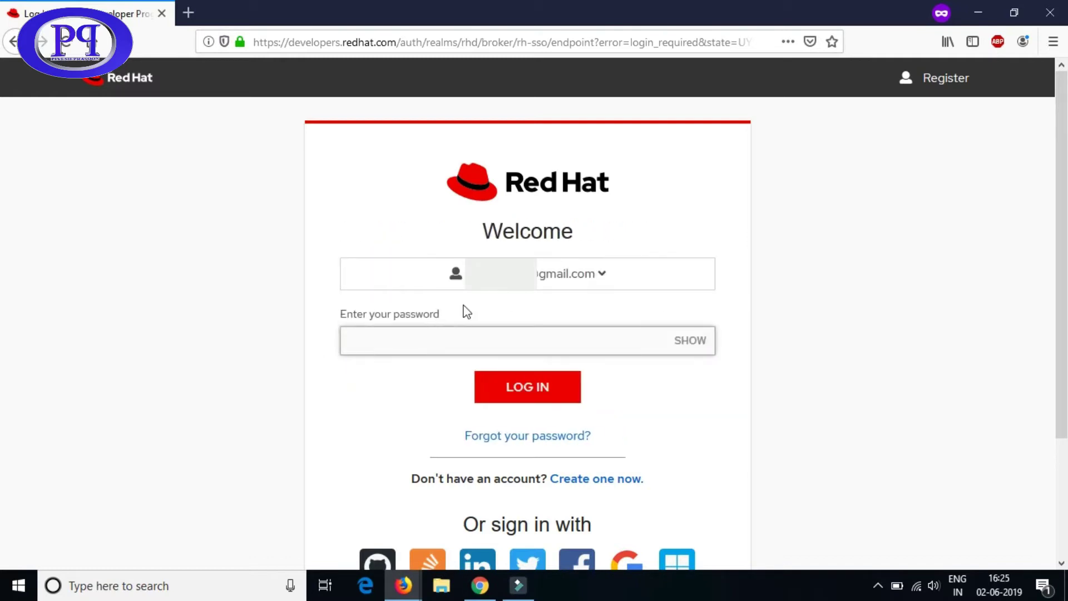
{"action": "left_click", "coordinate": [448, 346]}
{"action": "type", "text": "•••••"}
{"action": "left_click", "coordinate": [530, 386]}
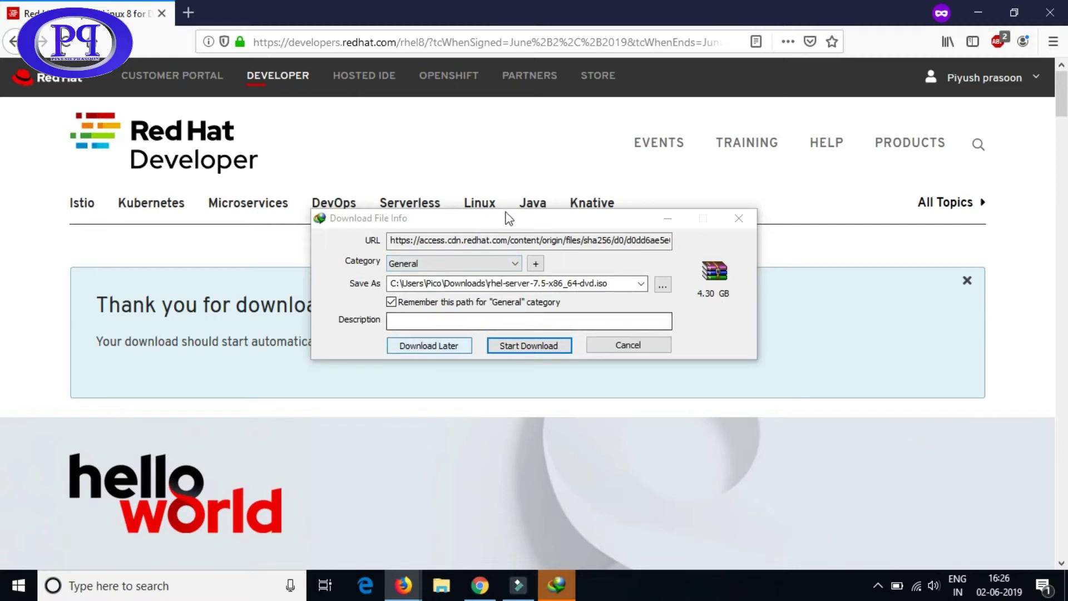
- Reposition the download info window, glance at the account menu, and return to the download prompt
{"action": "left_click", "coordinate": [532, 219]}
{"action": "left_click_drag", "start_coordinate": [532, 216], "coordinate": [498, 386]}
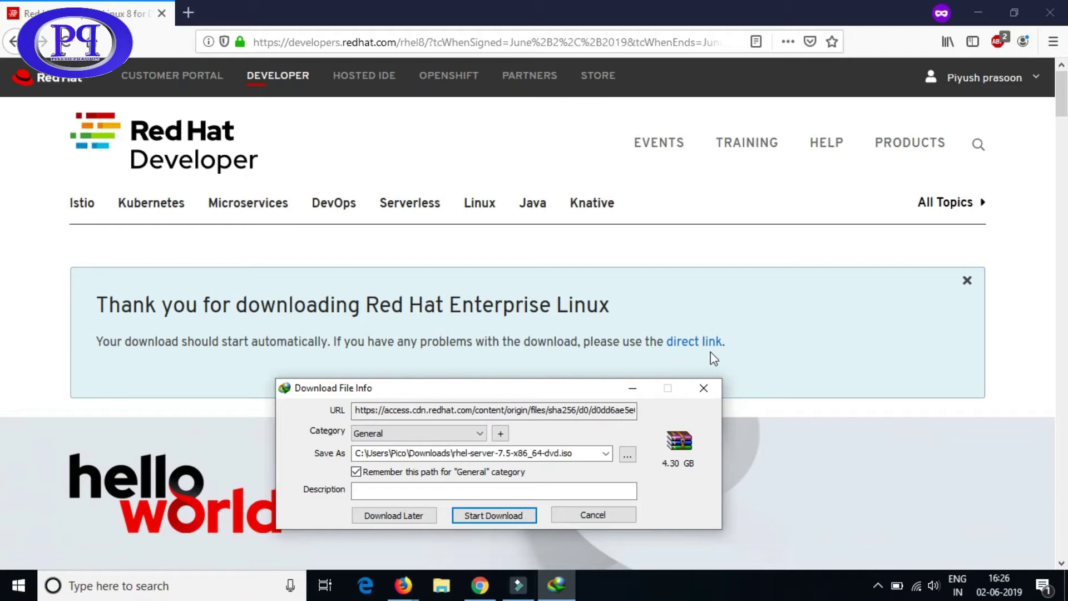
{"action": "left_click_drag", "start_coordinate": [568, 389], "coordinate": [628, 262]}
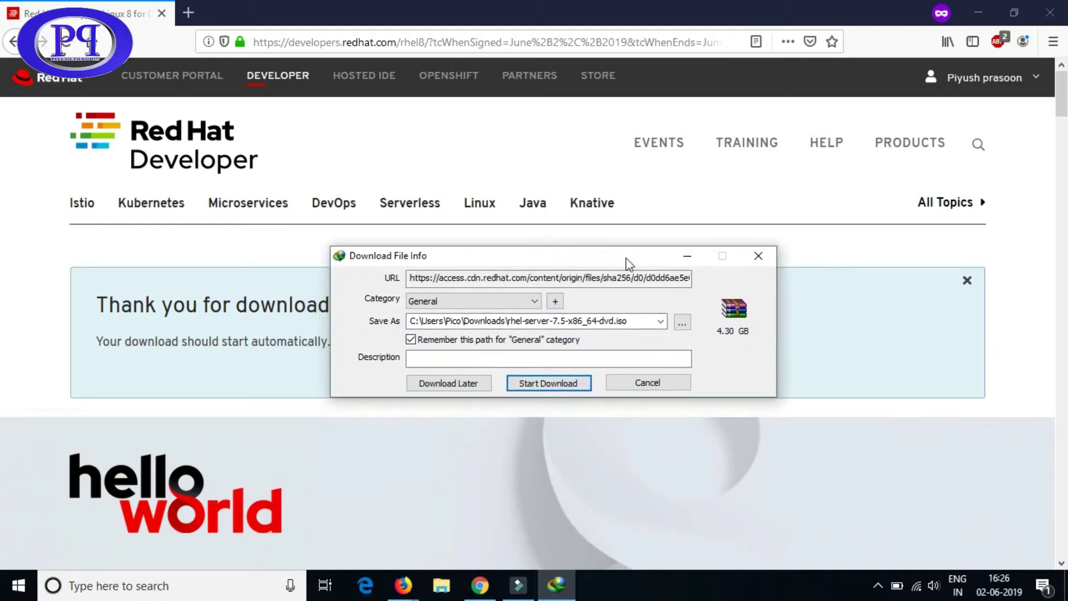
{"action": "left_click", "coordinate": [1035, 69]}
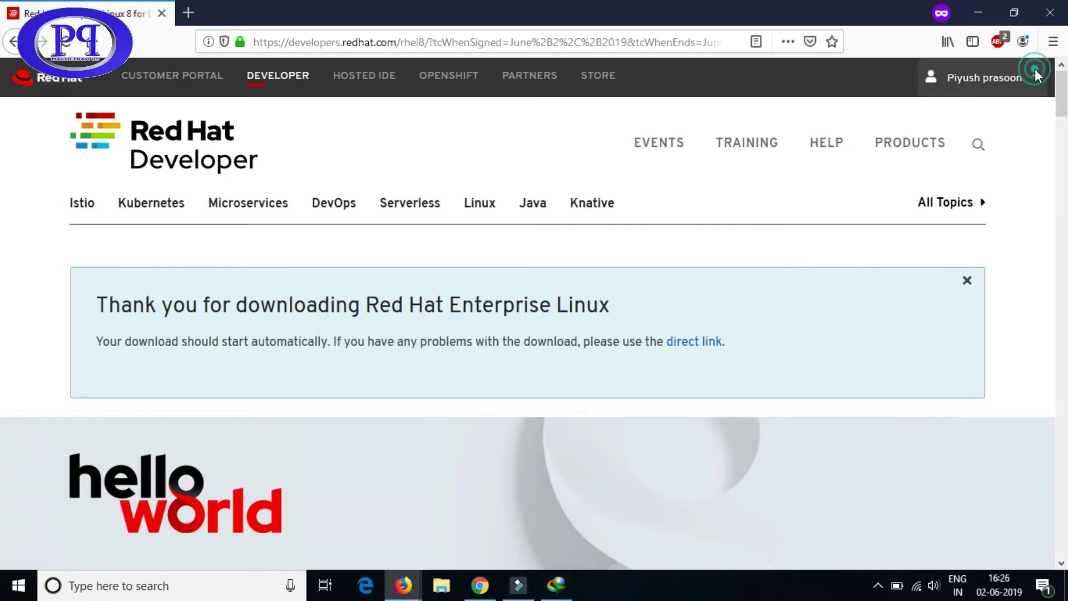
{"action": "left_click", "coordinate": [1035, 82]}
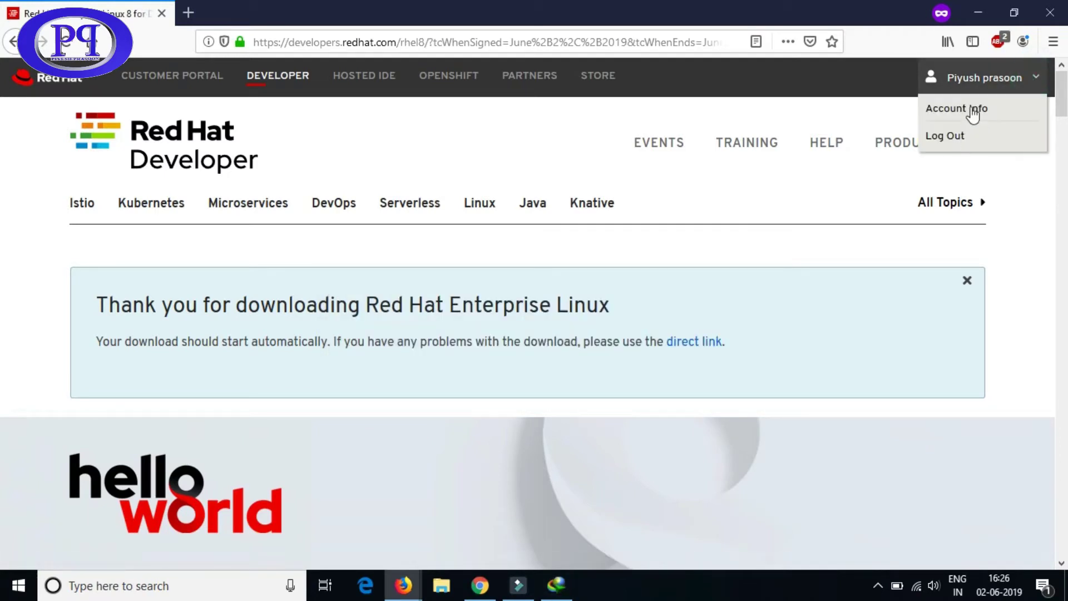
{"action": "left_click", "coordinate": [1014, 198]}
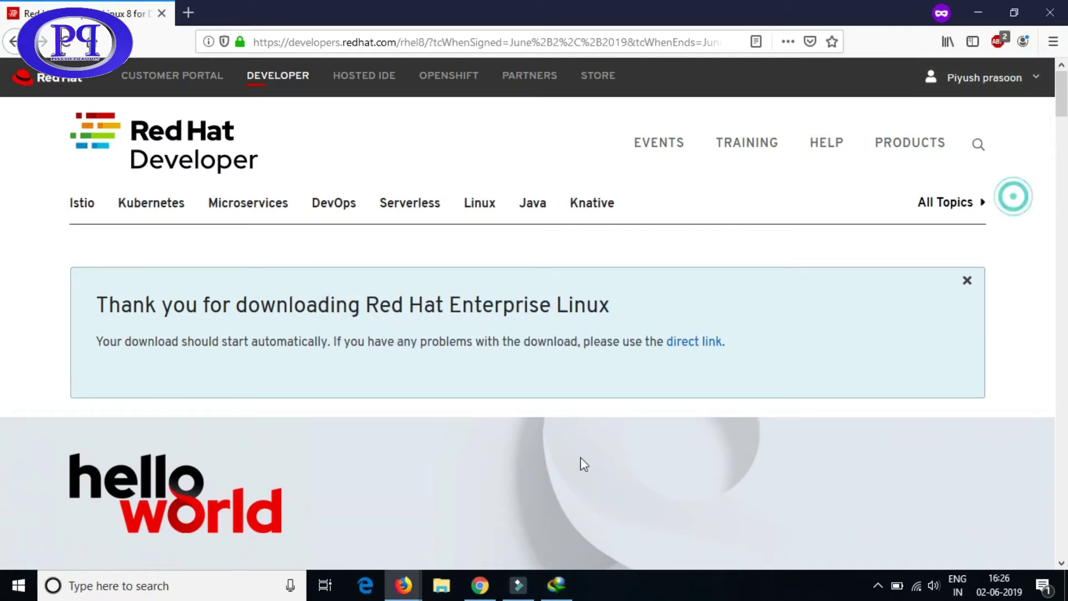
{"action": "left_click", "coordinate": [559, 581]}
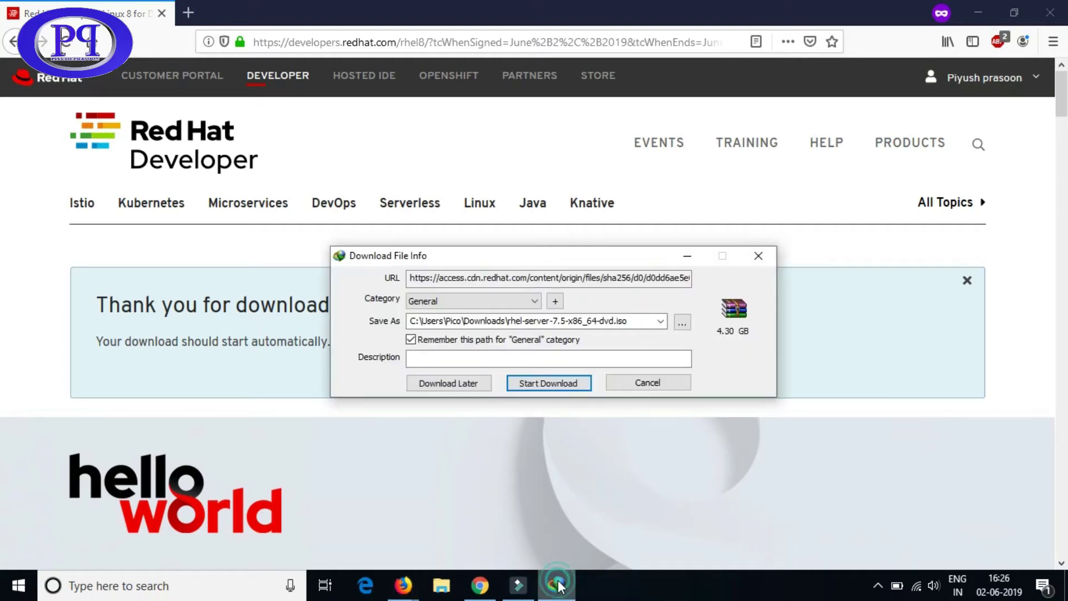
- Start the rhel-server-7.5 ISO download, decline Firefox integration help, then cancel it
{"action": "left_click", "coordinate": [575, 384]}
{"action": "key", "text": "Return"}
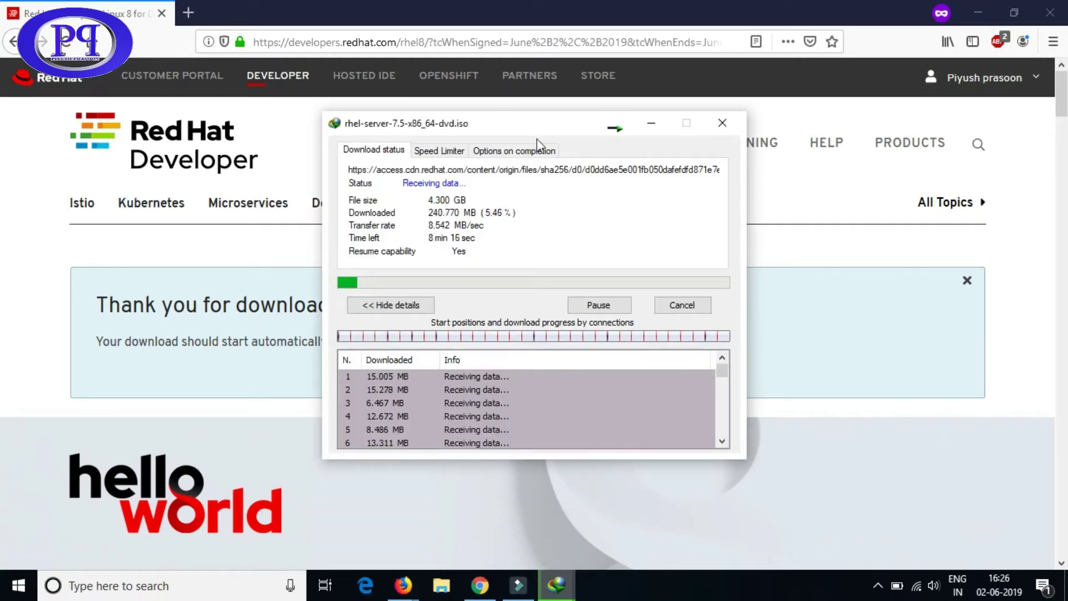
{"action": "left_click_drag", "start_coordinate": [563, 131], "coordinate": [238, 176]}
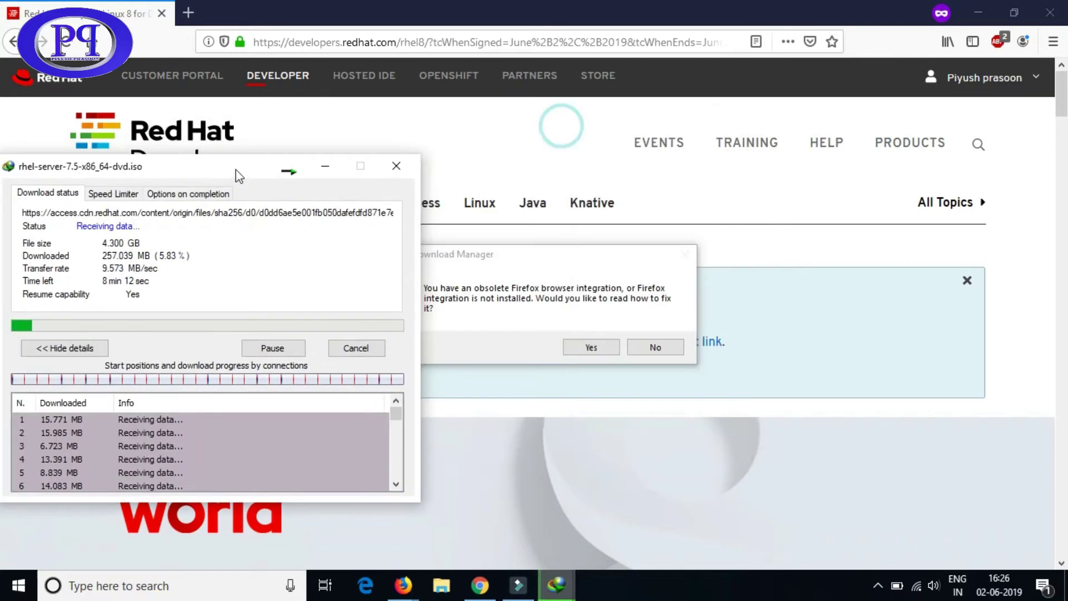
{"action": "left_click_drag", "start_coordinate": [501, 254], "coordinate": [676, 176]}
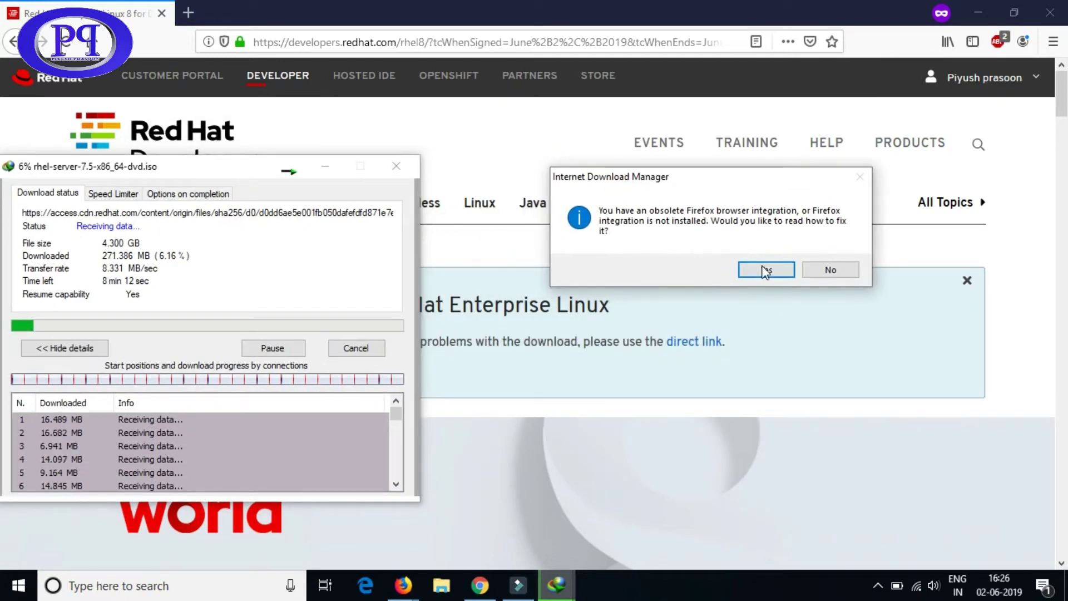
{"action": "left_click", "coordinate": [831, 269]}
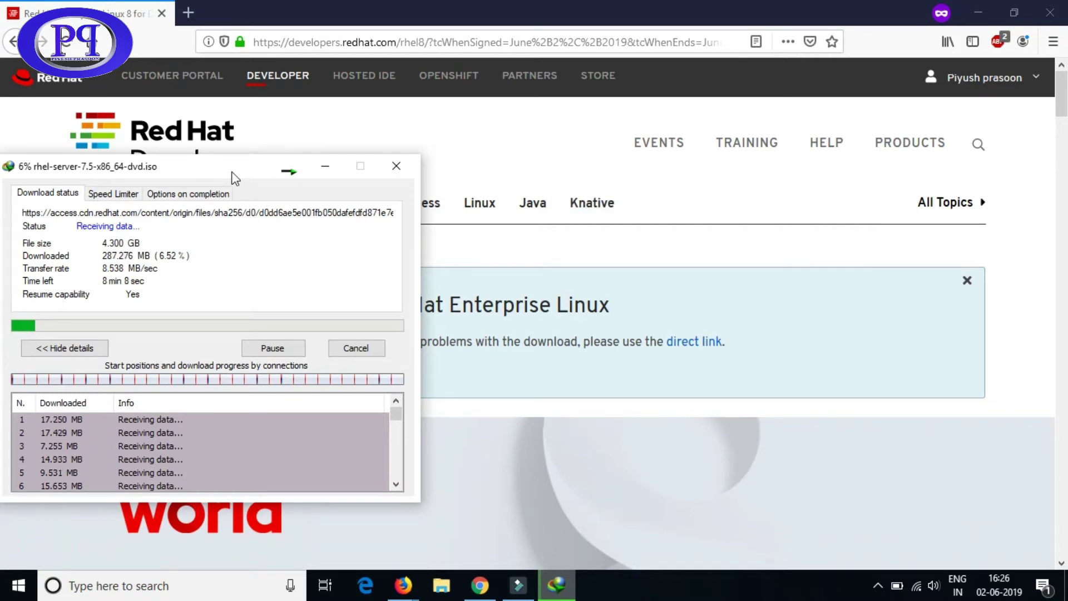
{"action": "left_click_drag", "start_coordinate": [234, 177], "coordinate": [640, 151]}
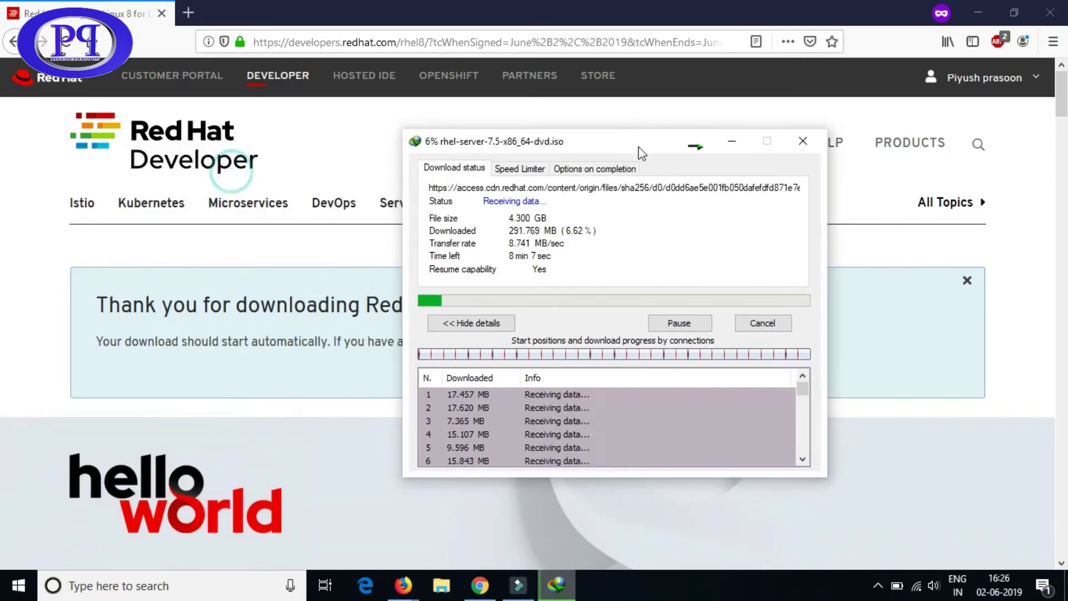
{"action": "left_click", "coordinate": [762, 323]}
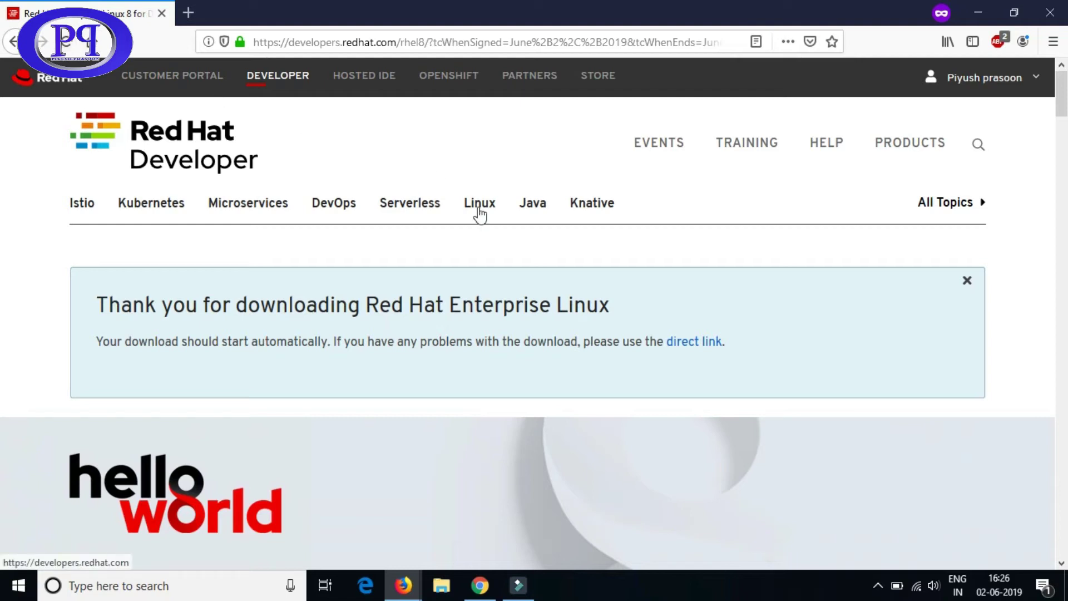
- Request the RHEL 8 Intel ISO, bringing up the rhel-8.0-x86_64-dvd.iso (6.61 GB) save prompt
{"action": "scroll", "coordinate": [479, 214], "scroll_direction": "down", "scroll_amount": 10}
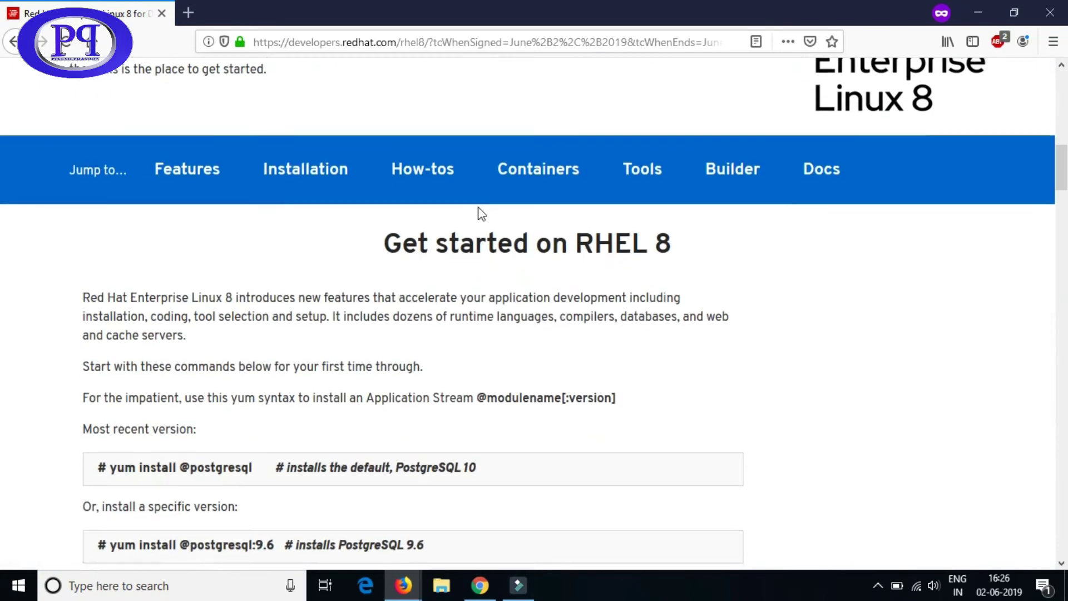
{"action": "scroll", "coordinate": [480, 214], "scroll_direction": "down", "scroll_amount": 5}
{"action": "scroll", "coordinate": [477, 214], "scroll_direction": "up", "scroll_amount": 3}
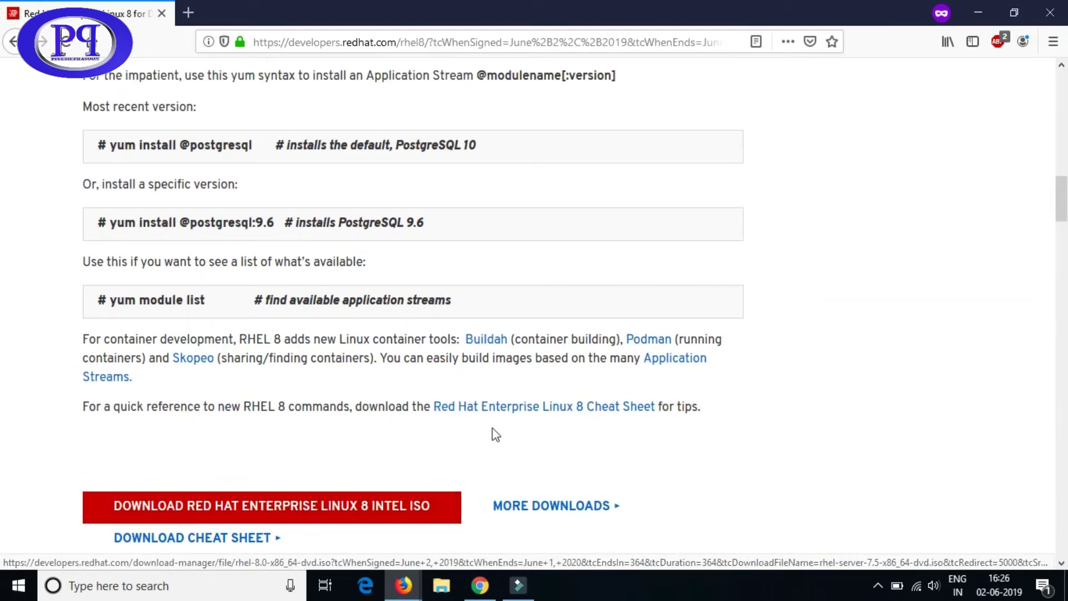
{"action": "scroll", "coordinate": [494, 431], "scroll_direction": "down", "scroll_amount": 3}
{"action": "left_click", "coordinate": [325, 334]}
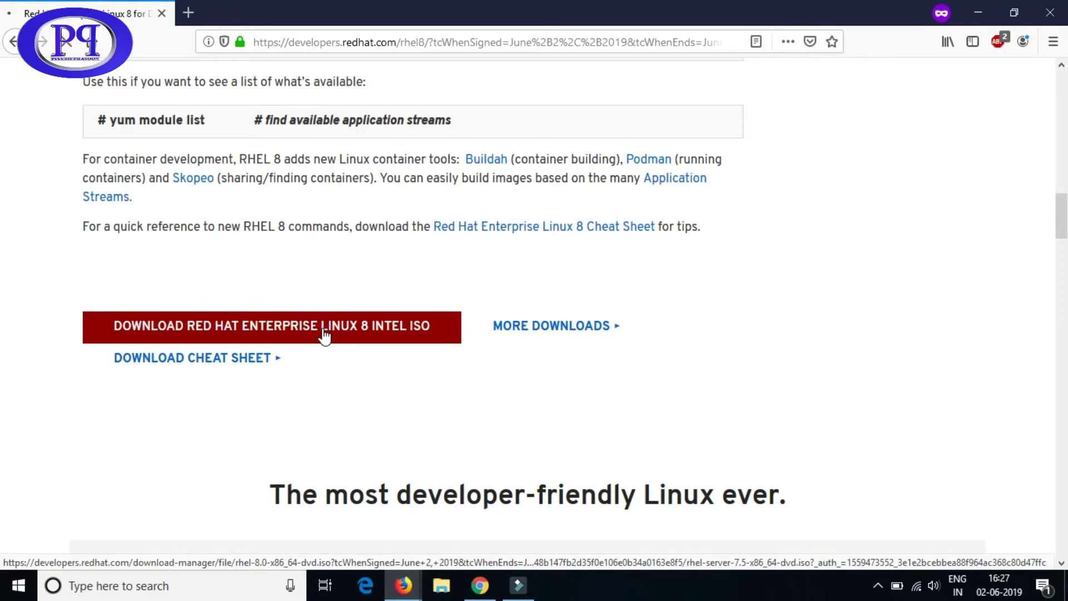
{"action": "left_click", "coordinate": [324, 334]}
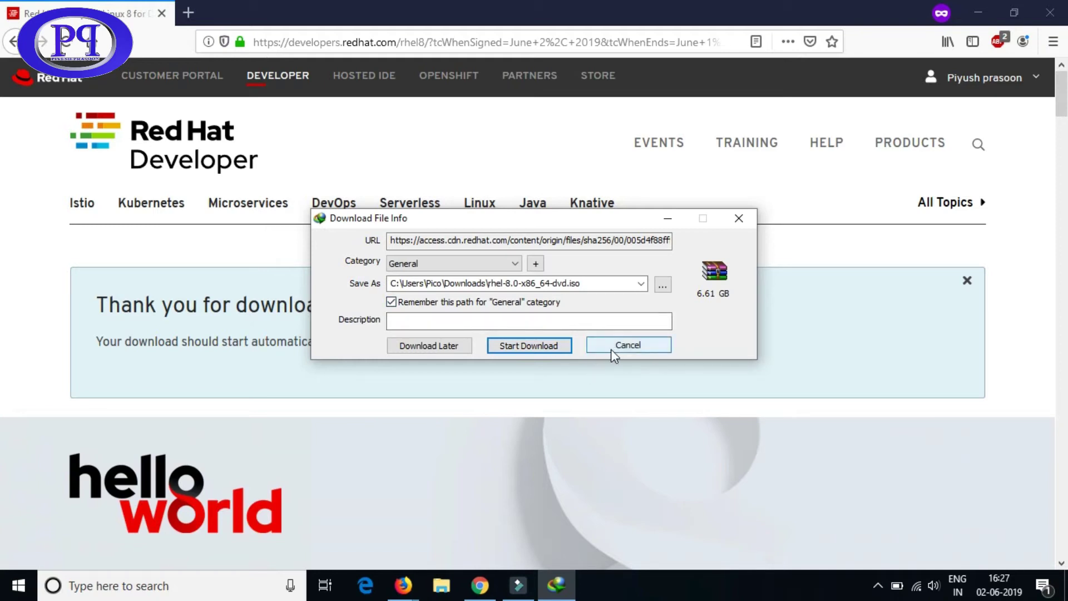
- Start downloading rhel-8.0-x86_64-dvd.iso and decline the Firefox integration help
{"action": "left_click", "coordinate": [528, 346]}
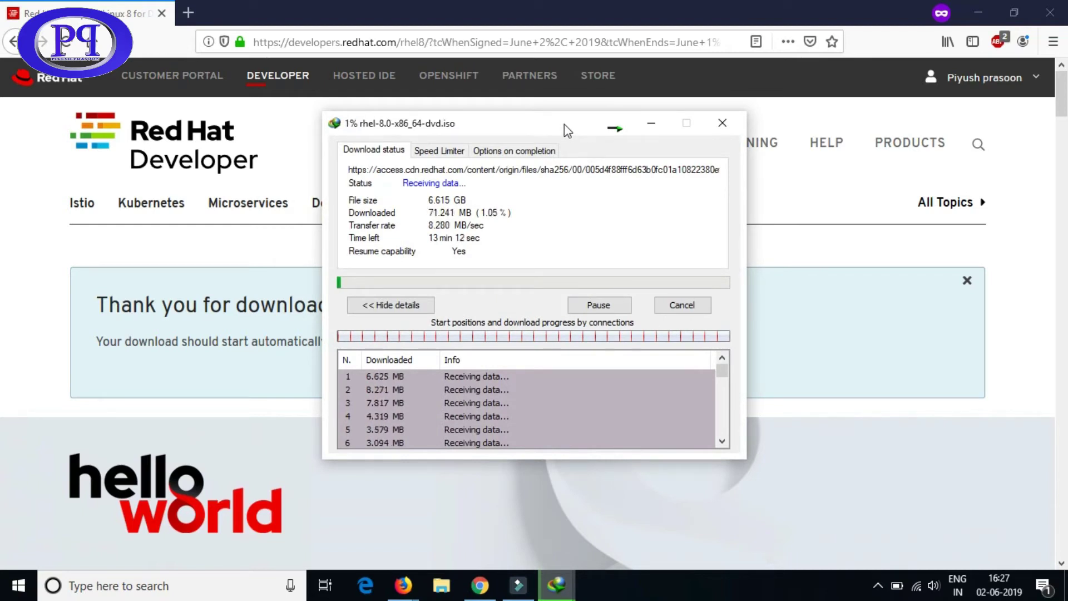
{"action": "left_click_drag", "start_coordinate": [564, 124], "coordinate": [335, 172]}
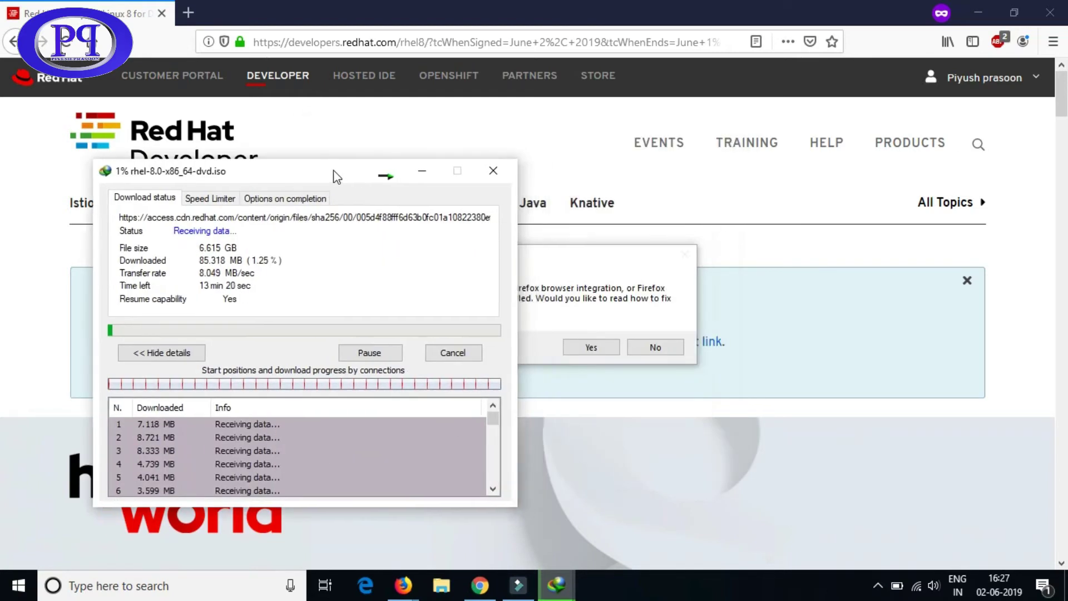
{"action": "left_click", "coordinate": [654, 347]}
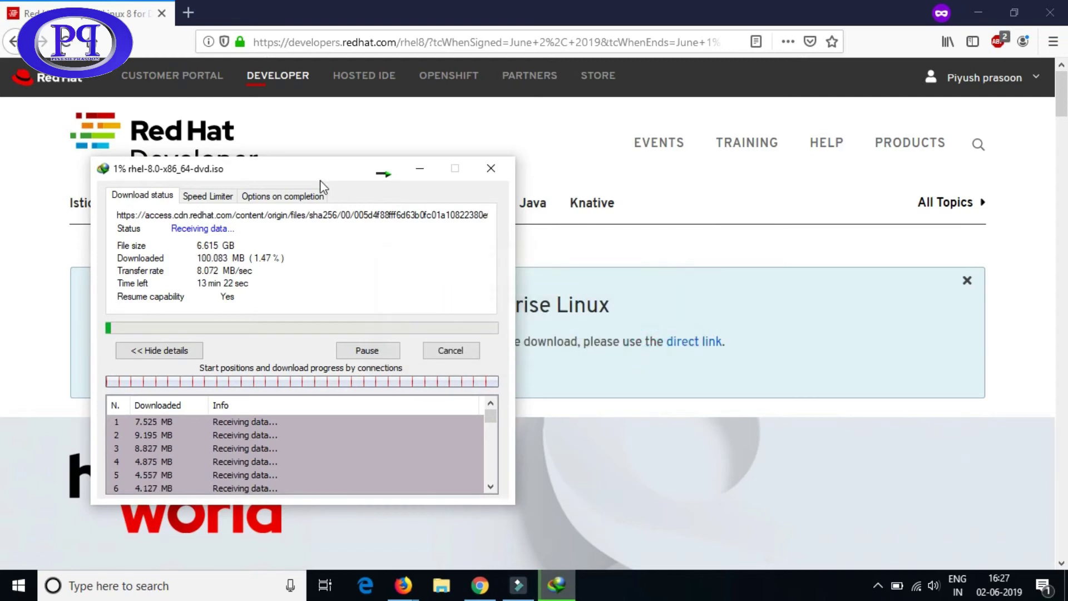
{"action": "left_click_drag", "start_coordinate": [314, 171], "coordinate": [535, 158]}
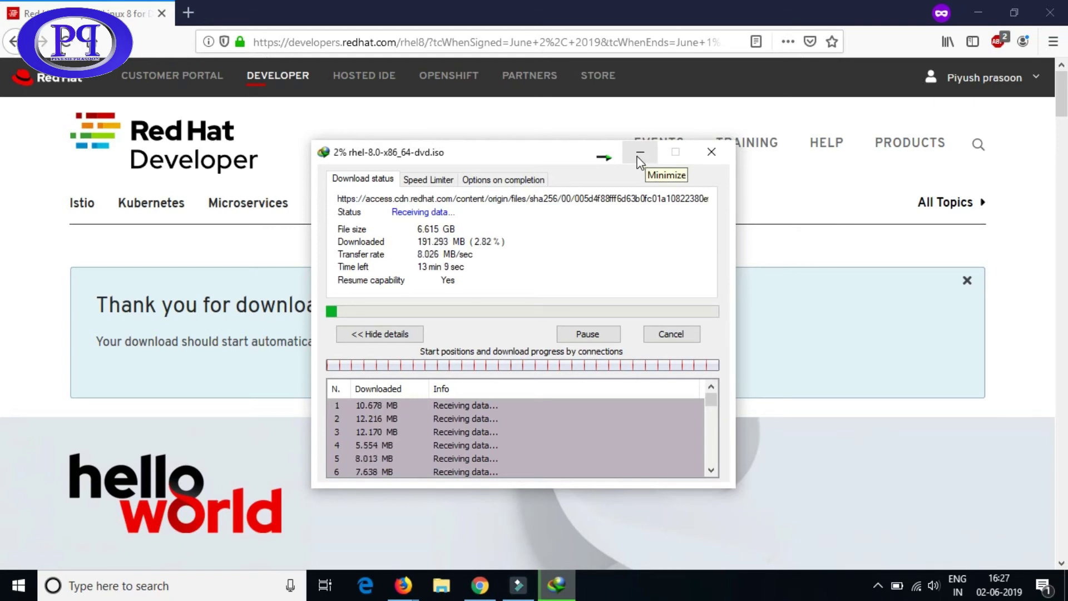
- Move and enlarge the progress window to show more connections, then minimize it
{"action": "left_click_drag", "start_coordinate": [531, 152], "coordinate": [503, 68]}
{"action": "left_click_drag", "start_coordinate": [706, 400], "coordinate": [726, 565]}
{"action": "left_click_drag", "start_coordinate": [544, 79], "coordinate": [541, 30]}
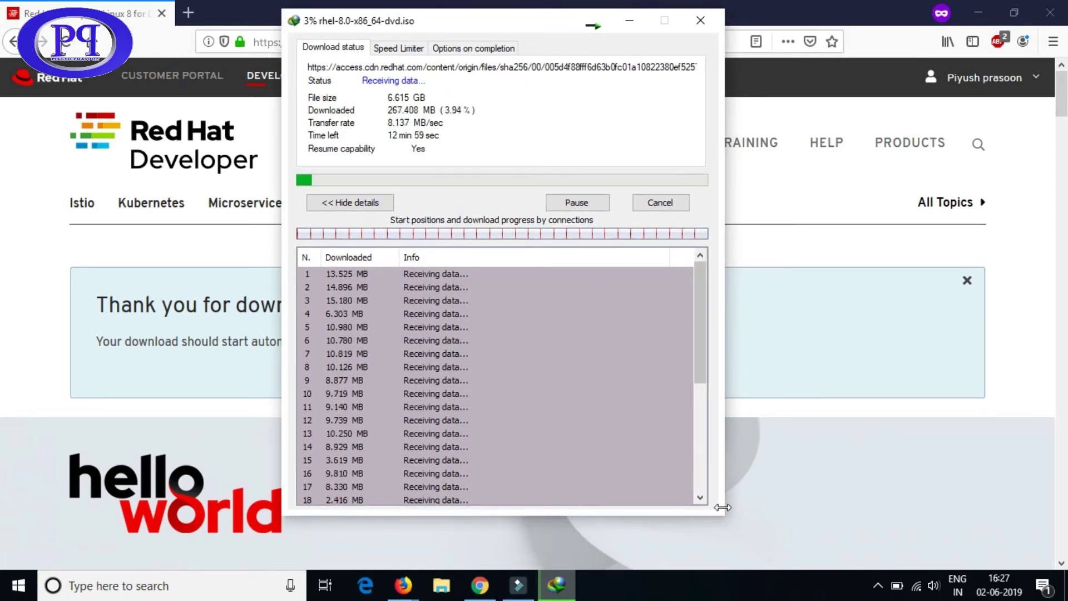
{"action": "left_click_drag", "start_coordinate": [724, 512], "coordinate": [731, 568]}
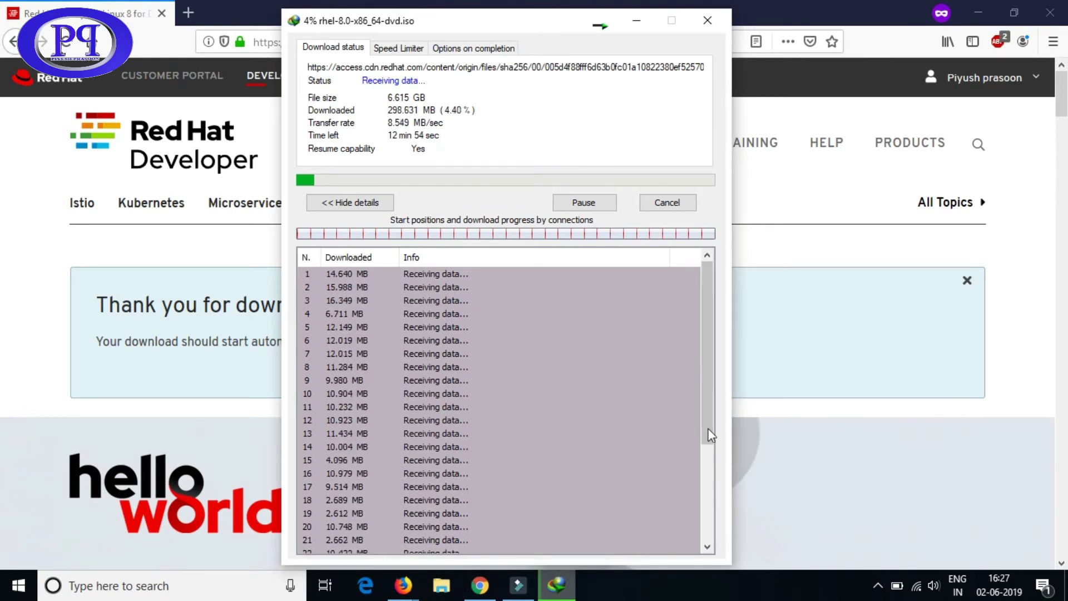
{"action": "left_click_drag", "start_coordinate": [705, 415], "coordinate": [709, 525]}
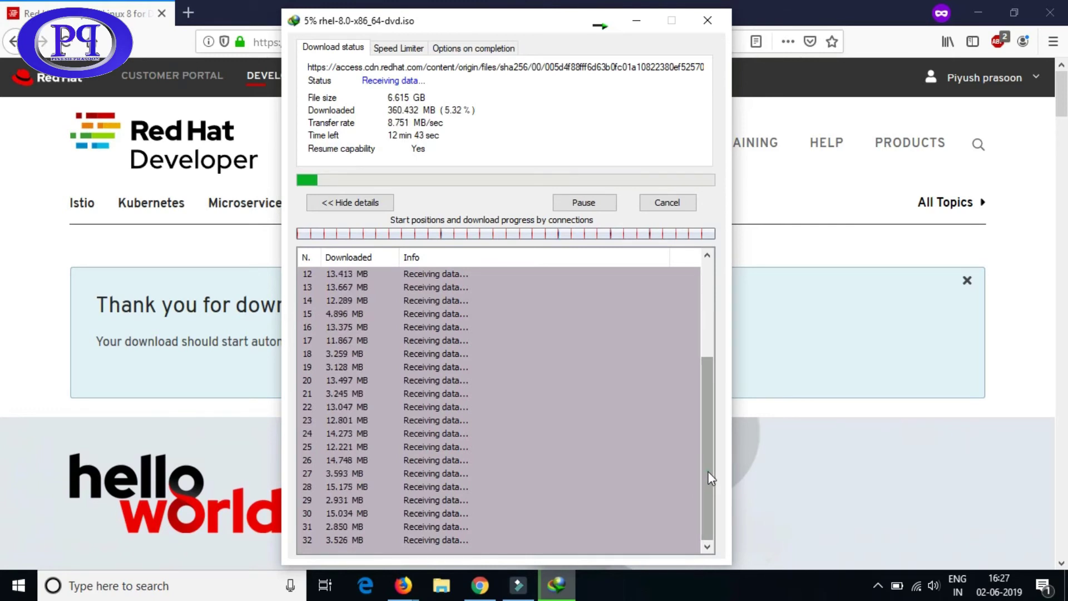
{"action": "left_click_drag", "start_coordinate": [708, 467], "coordinate": [705, 342]}
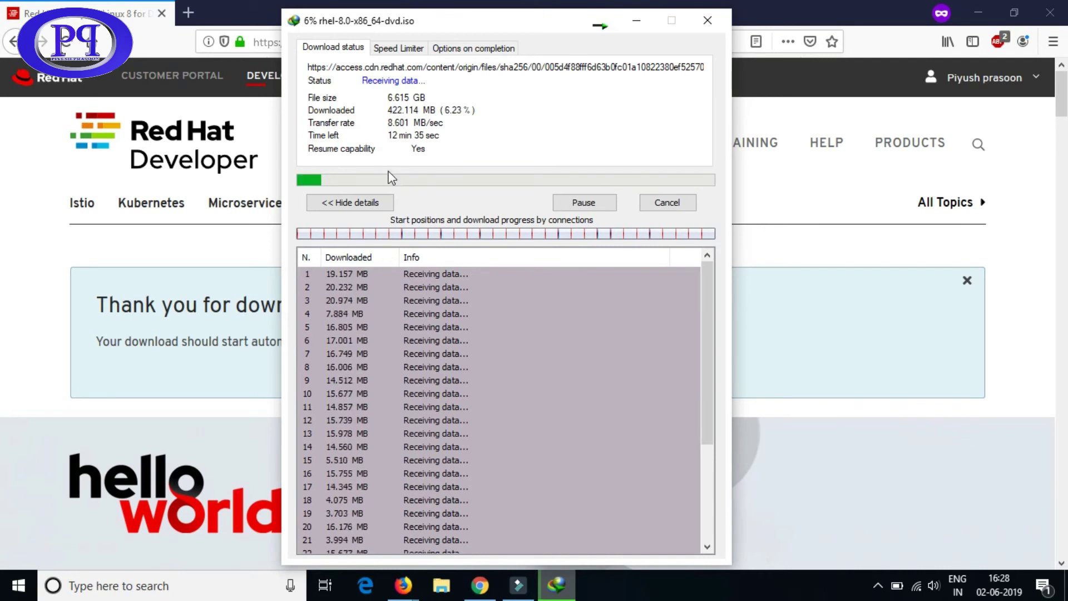
{"action": "left_click", "coordinate": [637, 23]}
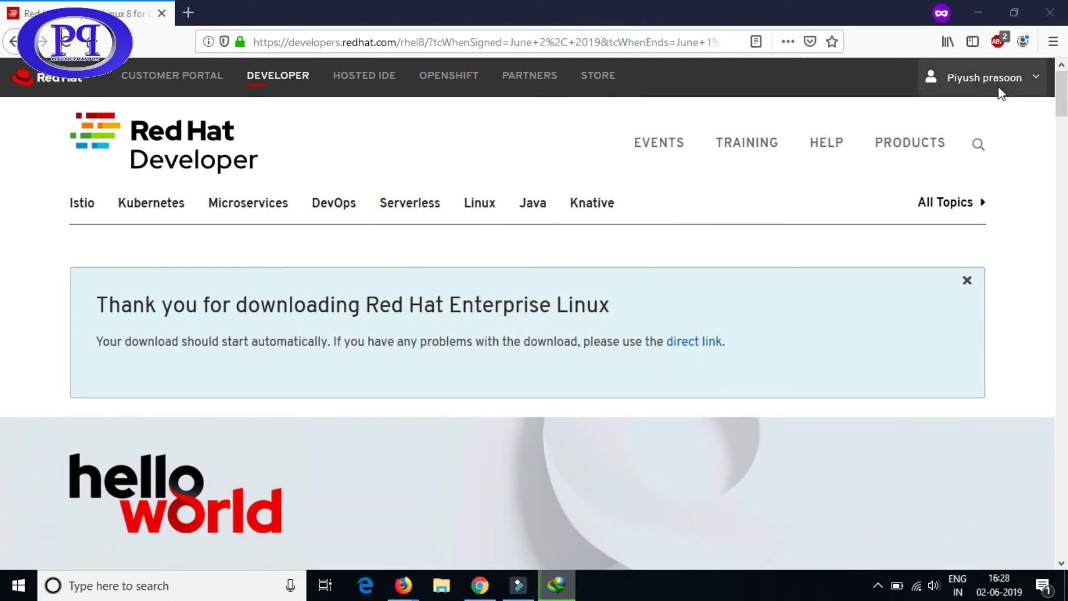
- Log out from the user name menu and scroll the signed-out Developer homepage
{"action": "left_click", "coordinate": [1033, 79]}
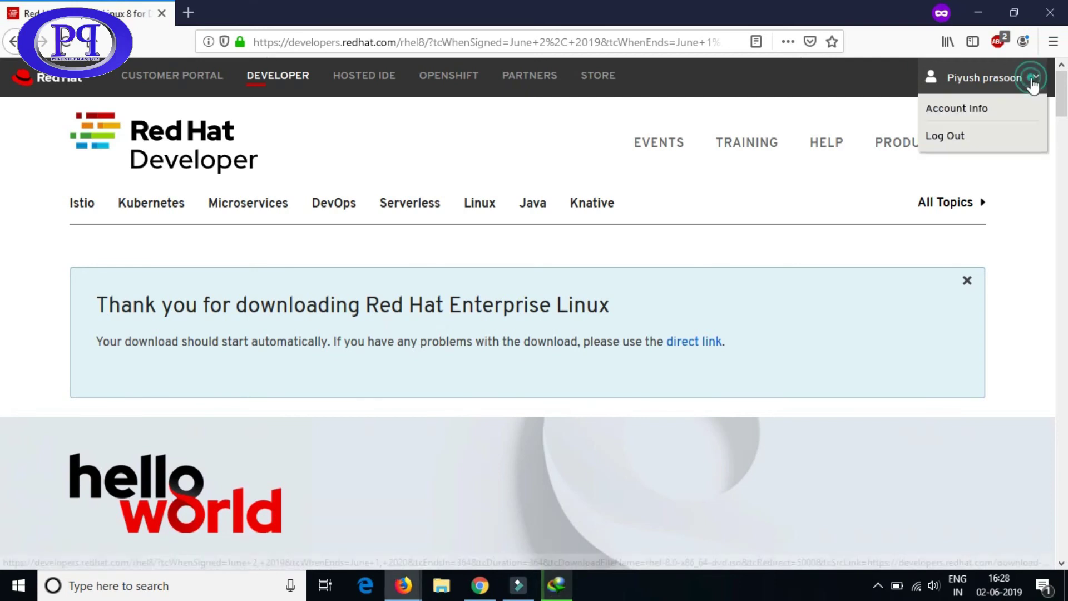
{"action": "left_click", "coordinate": [954, 139]}
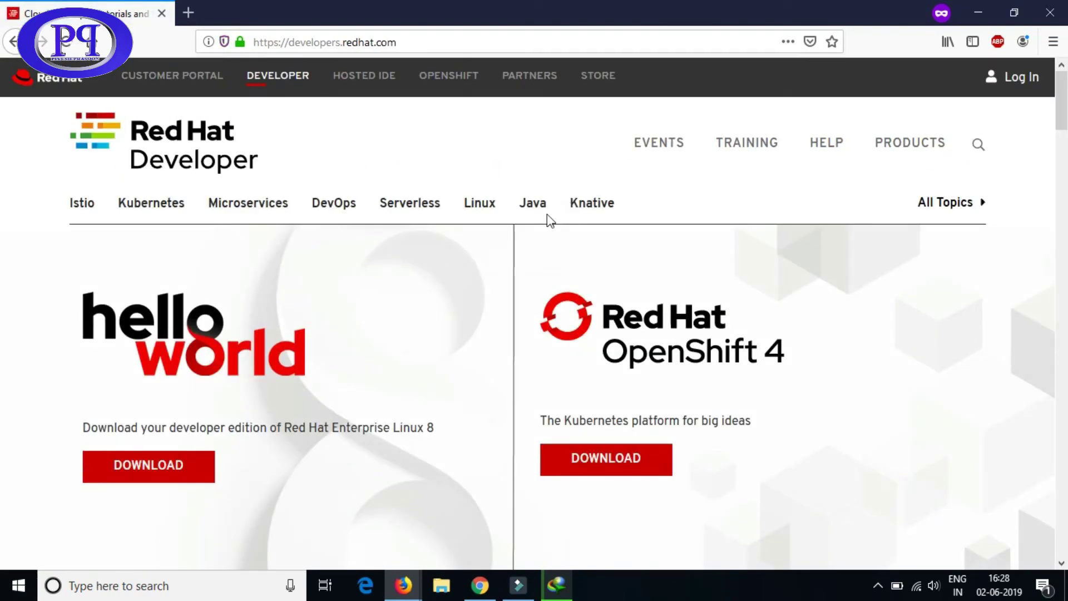
{"action": "scroll", "coordinate": [794, 312], "scroll_direction": "down", "scroll_amount": 3}
{"action": "scroll", "coordinate": [798, 315], "scroll_direction": "down", "scroll_amount": 5}
{"action": "scroll", "coordinate": [798, 315], "scroll_direction": "up", "scroll_amount": 8}
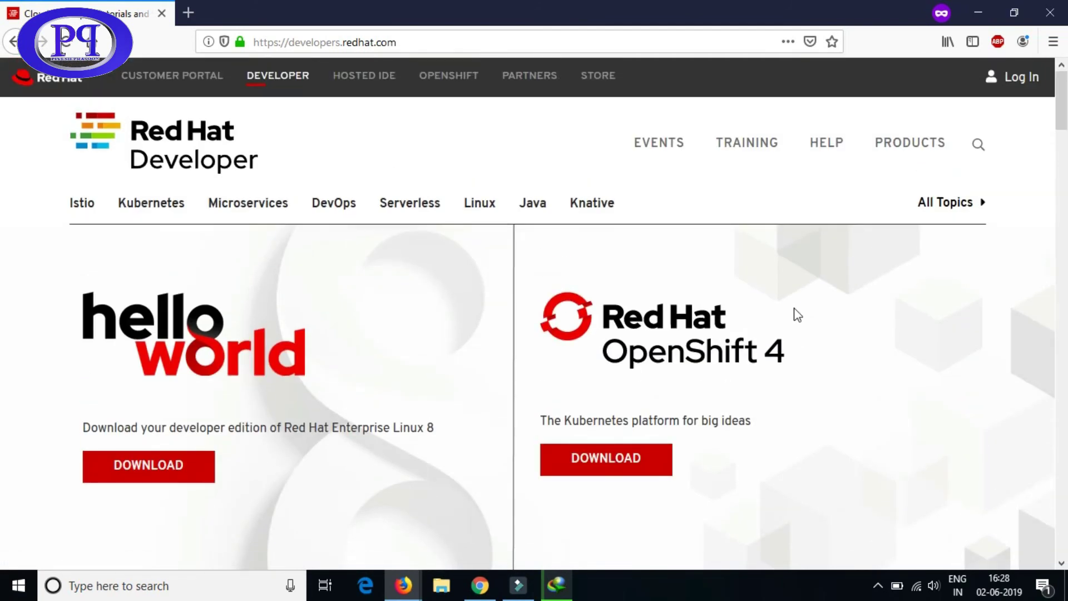